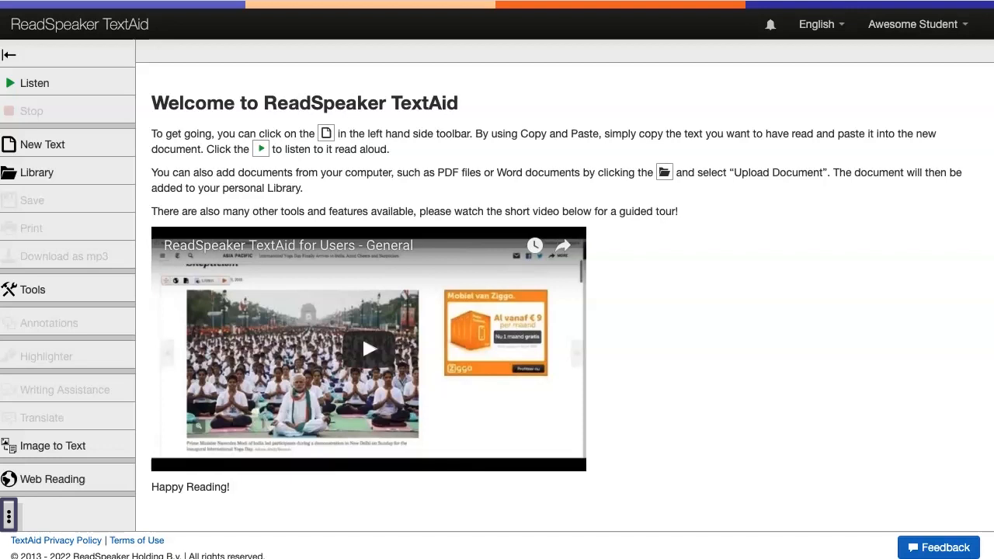
{"action": "left_click", "coordinate": [9, 516]}
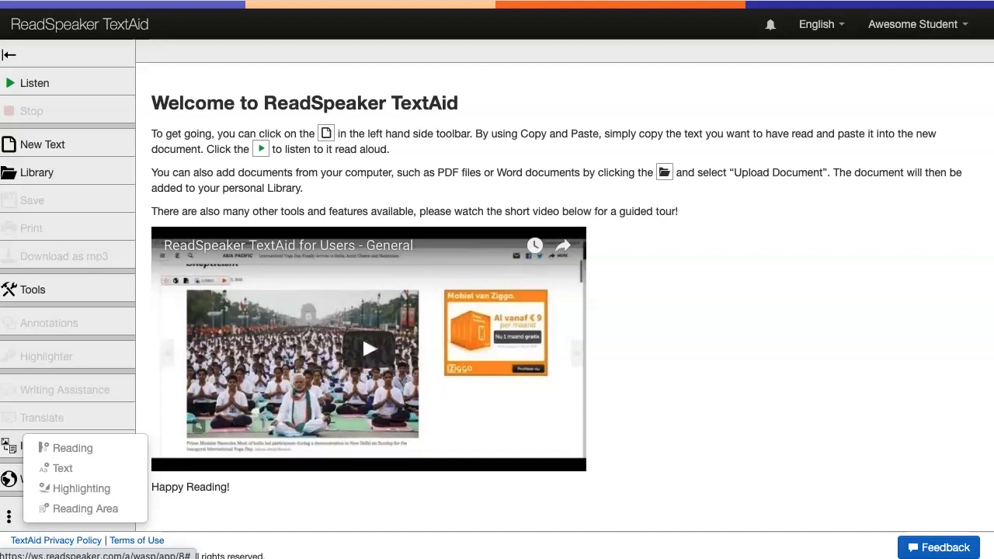
{"action": "key", "text": "Escape"}
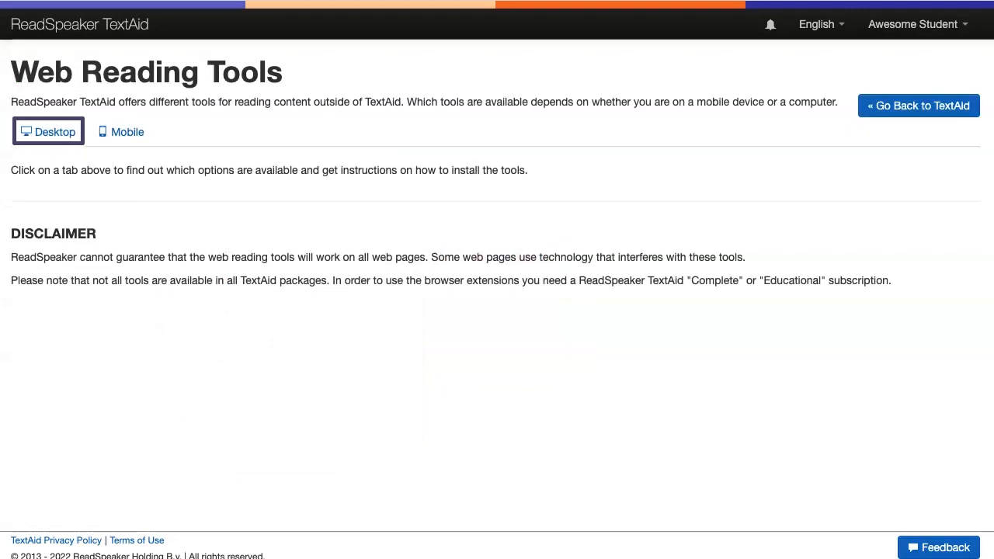
Install the ReadSpeaker TextAid for Chrome extension through the desktop web reading tools' Google Chrome option.
{"action": "left_click", "coordinate": [48, 132]}
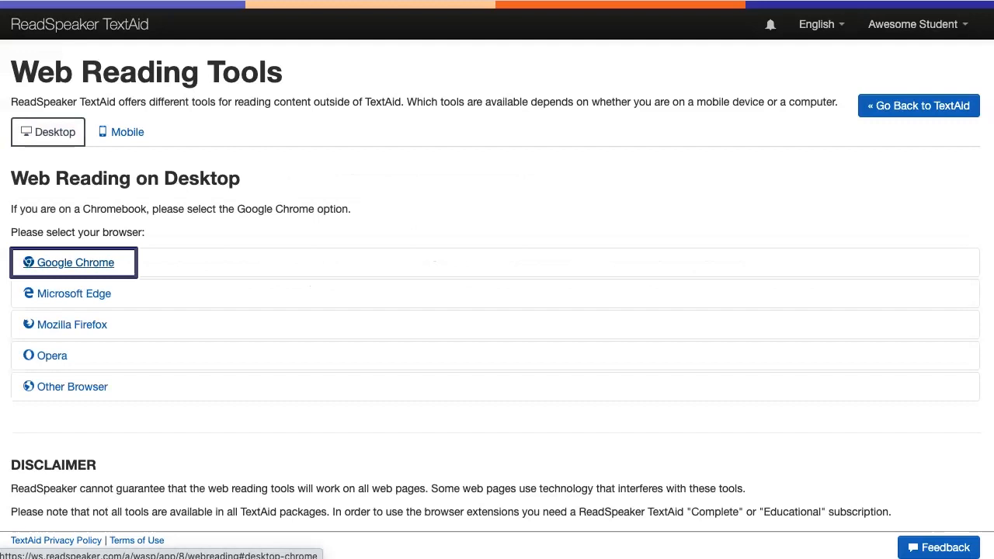
{"action": "left_click", "coordinate": [76, 263]}
{"action": "left_click", "coordinate": [387, 363]}
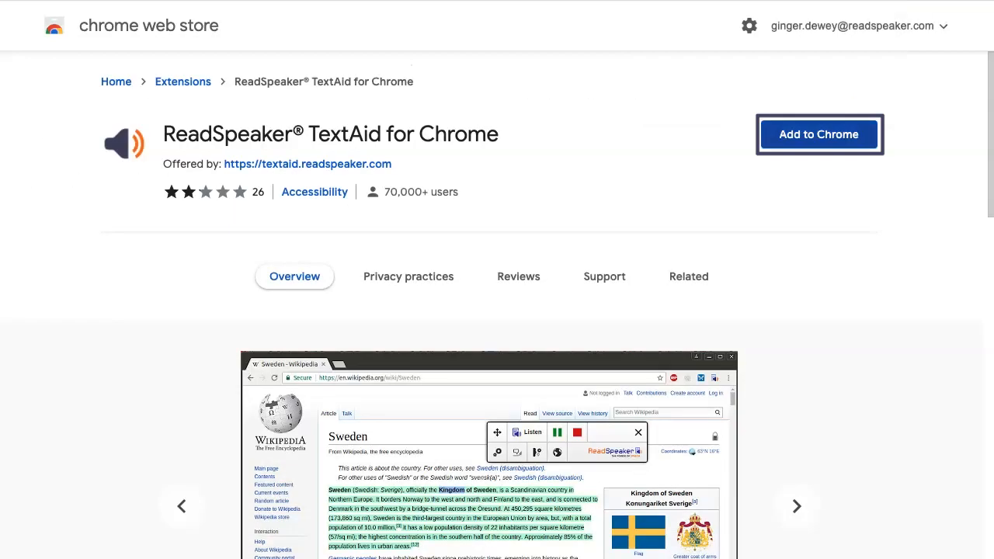
{"action": "left_click", "coordinate": [819, 134]}
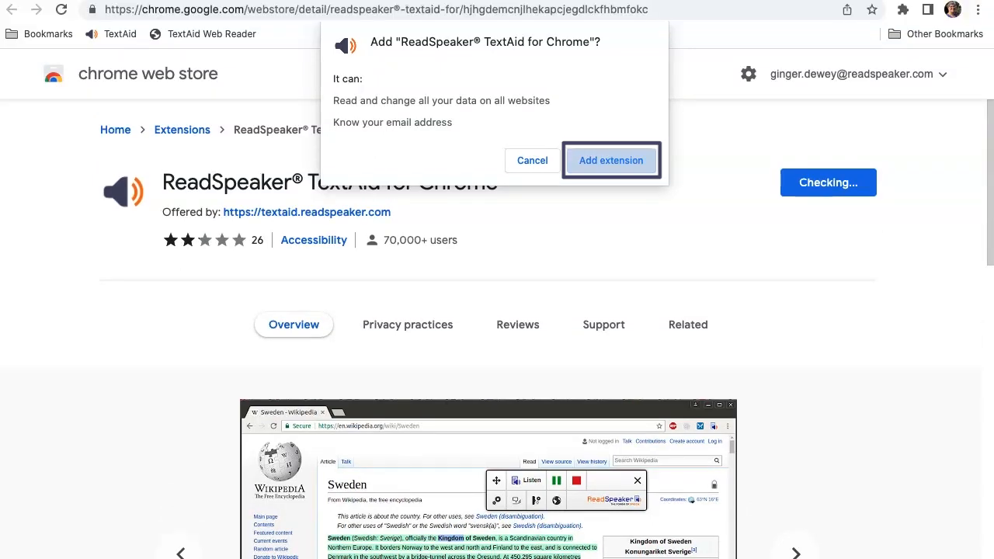
{"action": "left_click", "coordinate": [611, 160]}
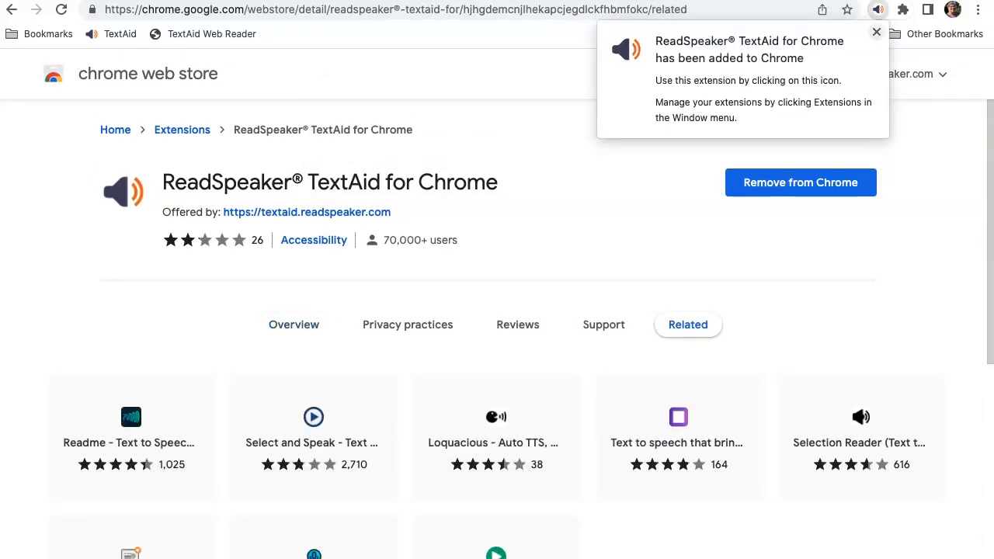
Pin the ReadSpeaker TextAid for Chrome extension to the browser toolbar.
{"action": "left_click", "coordinate": [902, 9]}
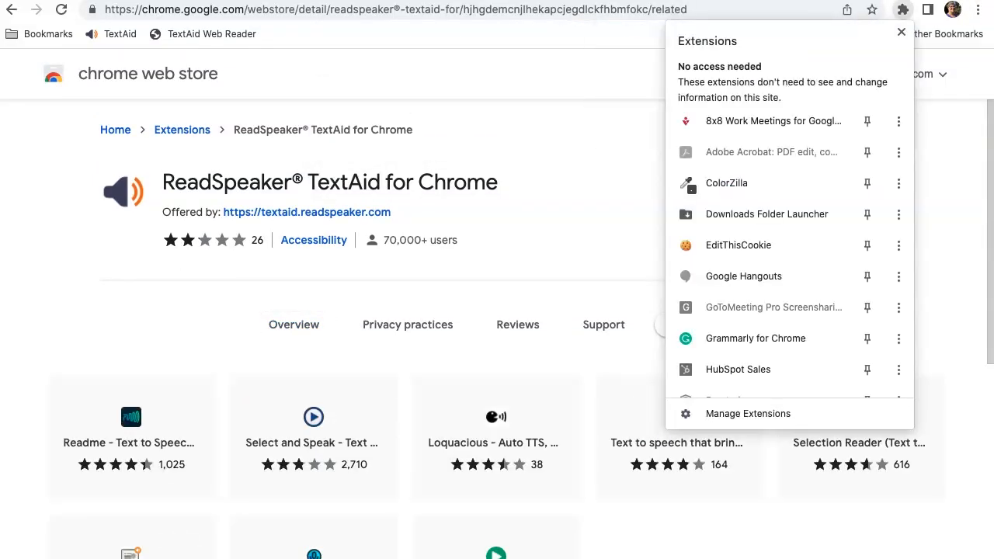
{"action": "scroll", "coordinate": [789, 233], "scroll_direction": "down", "scroll_amount": 3}
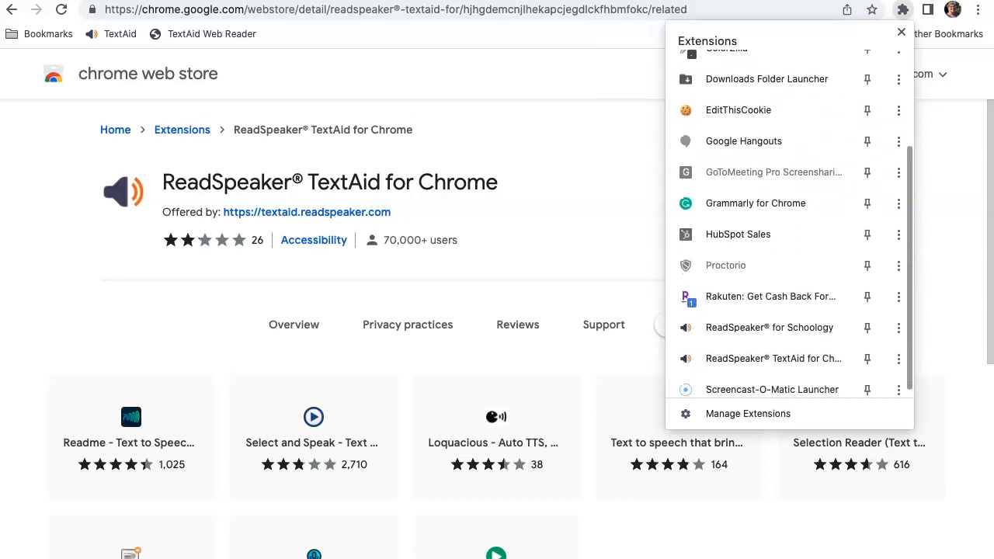
{"action": "left_click", "coordinate": [867, 358]}
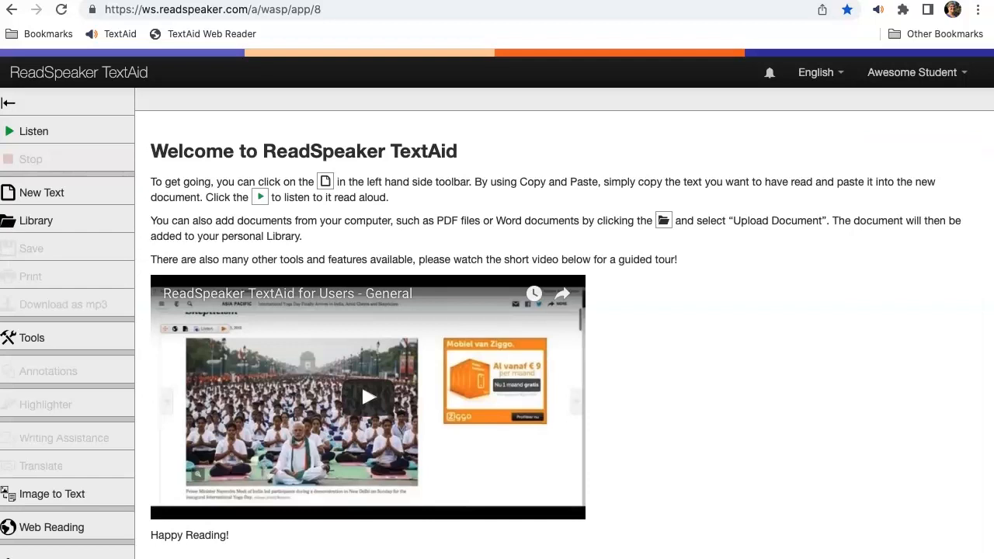
Open the TextAid library and look through the download and cloud upload options for Installing the TextAid Extension.docx.
{"action": "left_click", "coordinate": [67, 220]}
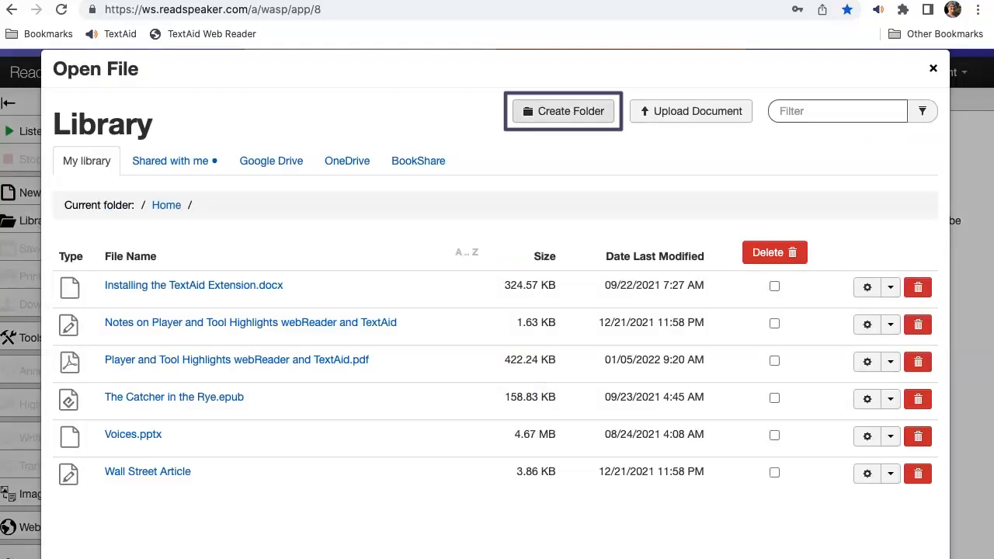
{"action": "key", "text": "Tab"}
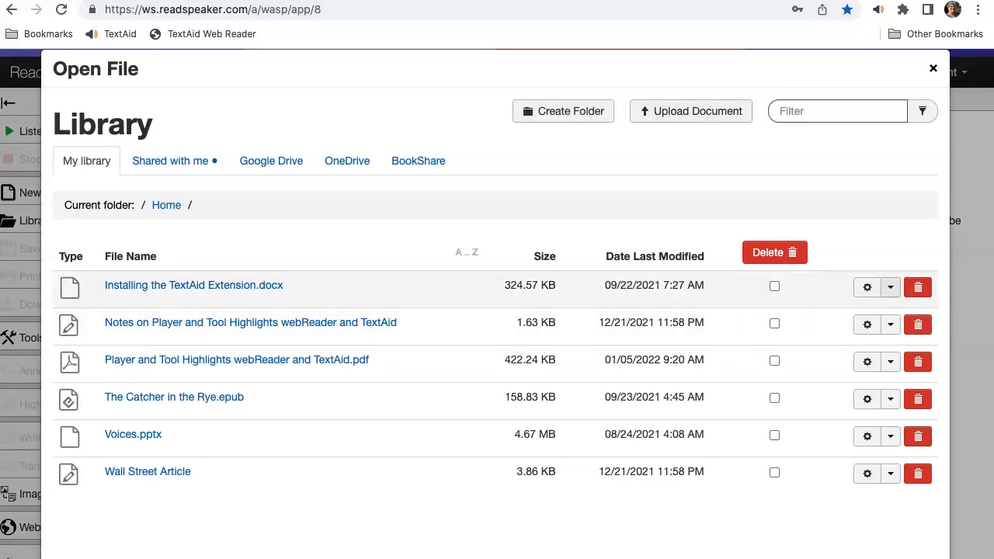
{"action": "left_click", "coordinate": [890, 287]}
{"action": "key", "text": "Down"}
{"action": "key", "text": "Down"}
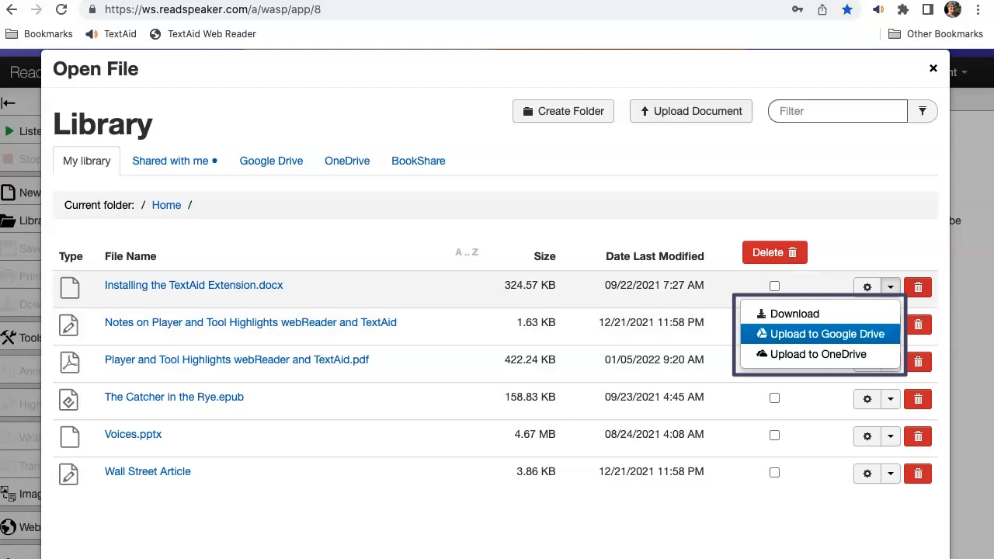
{"action": "key", "text": "Down"}
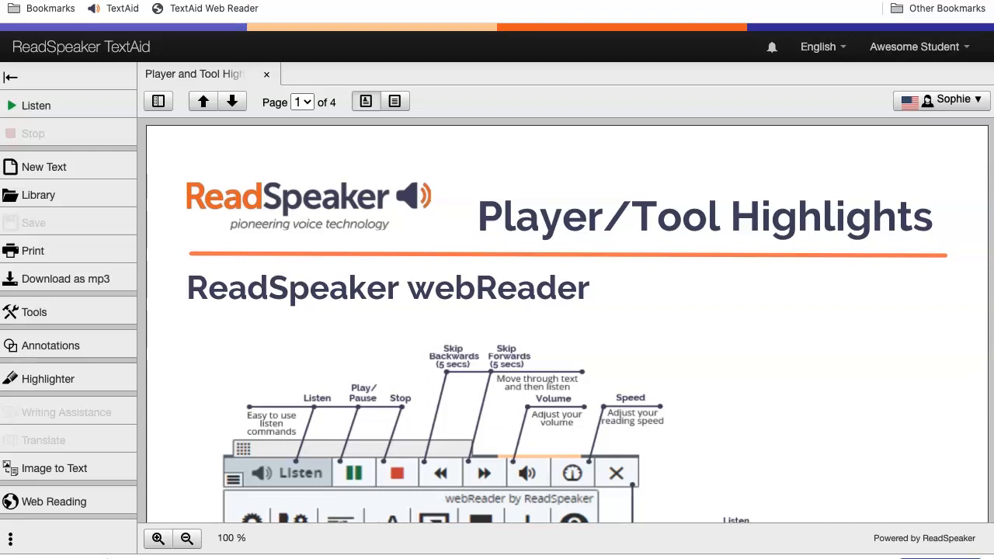
Examine the first page of the Player and Tool Highlights PDF in its original layout and in text view.
{"action": "scroll", "coordinate": [567, 320], "scroll_direction": "down", "scroll_amount": 5}
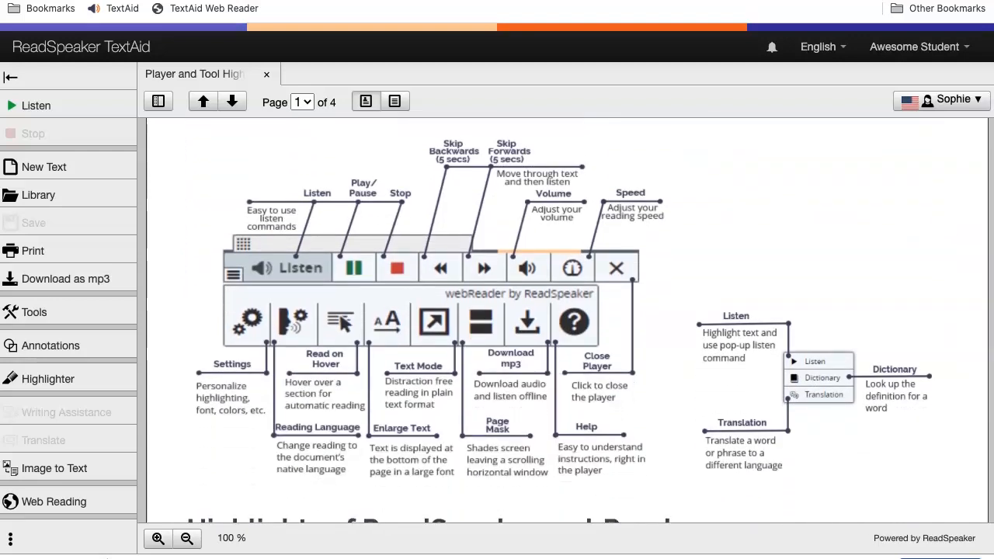
{"action": "scroll", "coordinate": [567, 320], "scroll_direction": "down", "scroll_amount": 6}
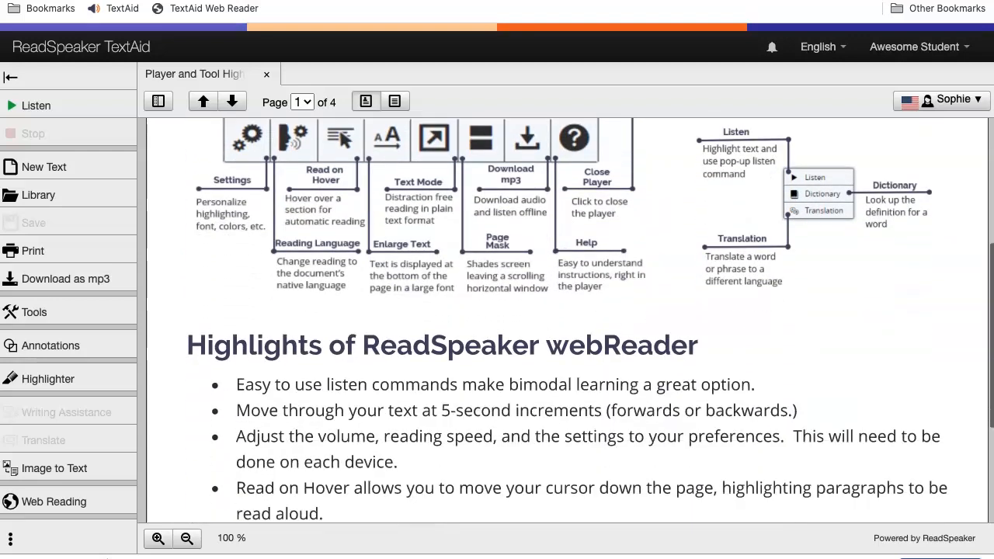
{"action": "scroll", "coordinate": [567, 319], "scroll_direction": "up", "scroll_amount": 11}
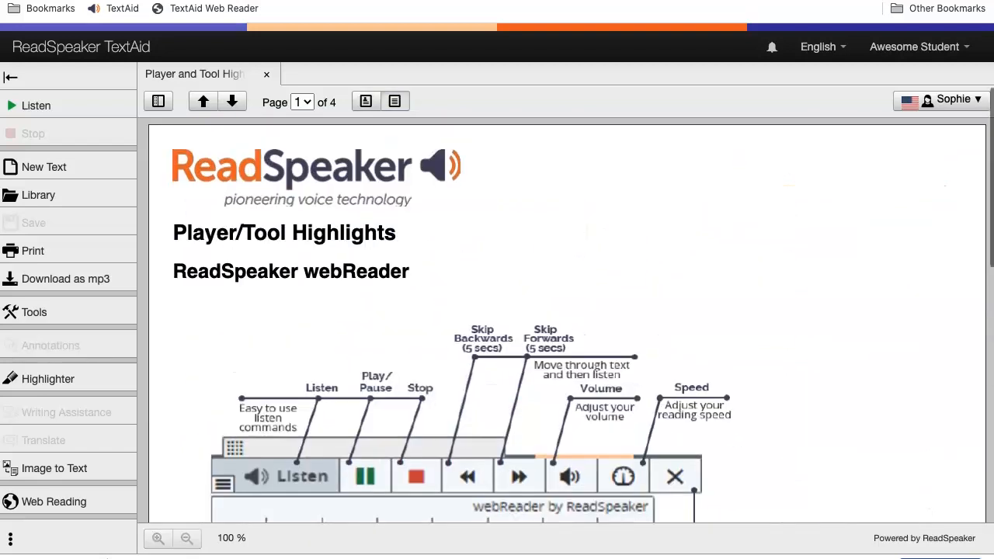
{"action": "scroll", "coordinate": [566, 320], "scroll_direction": "down", "scroll_amount": 6}
{"action": "scroll", "coordinate": [567, 320], "scroll_direction": "down", "scroll_amount": 4}
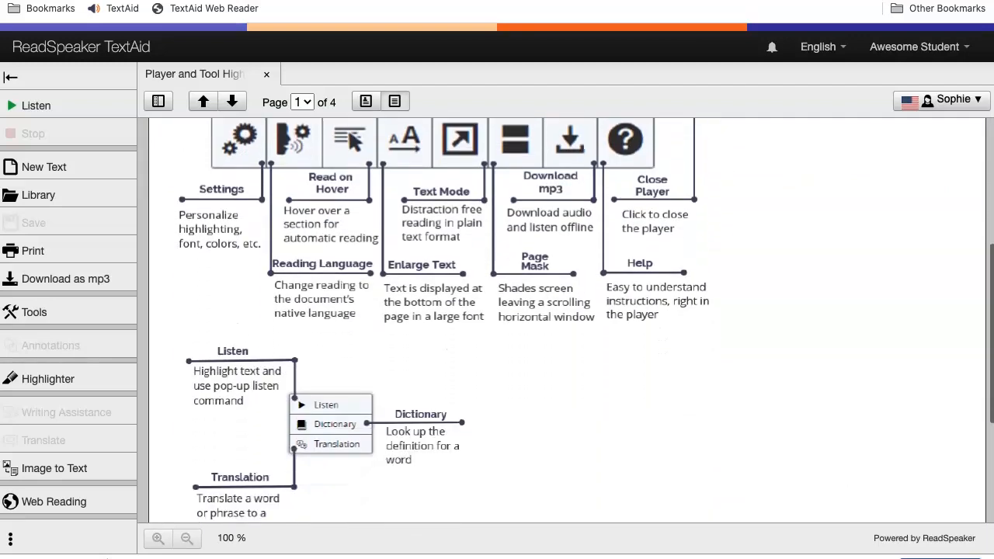
{"action": "scroll", "coordinate": [566, 320], "scroll_direction": "up", "scroll_amount": 7}
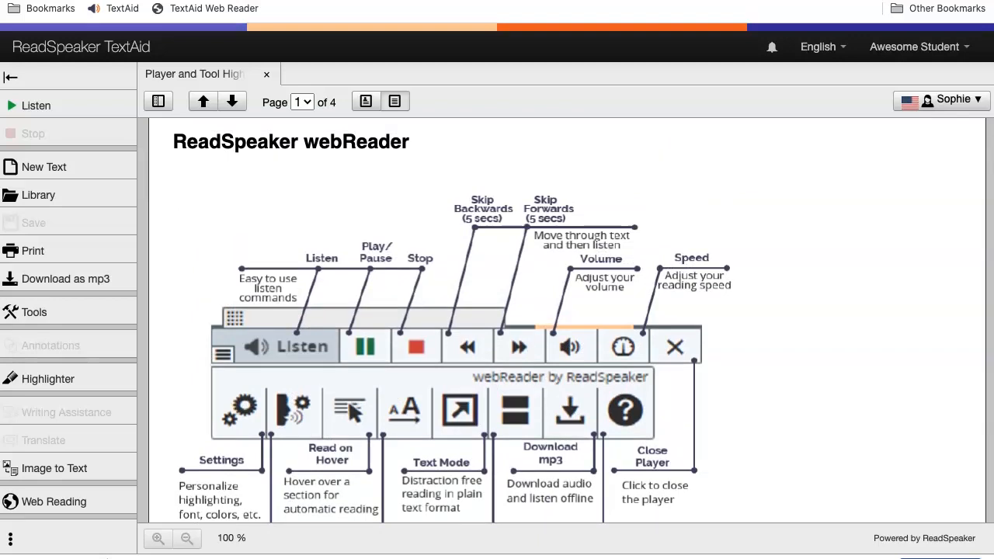
{"action": "scroll", "coordinate": [567, 320], "scroll_direction": "down", "scroll_amount": 8}
{"action": "scroll", "coordinate": [566, 319], "scroll_direction": "down", "scroll_amount": 6}
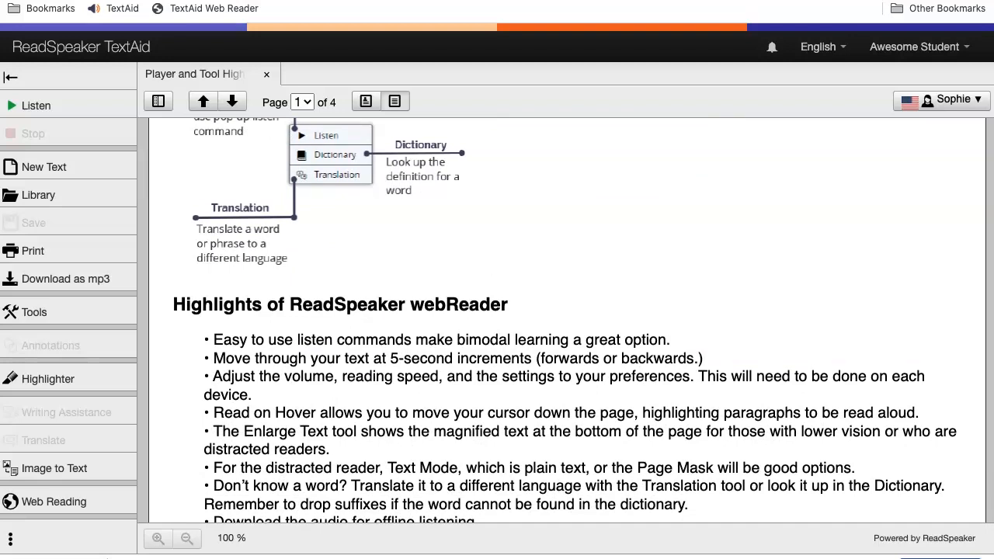
{"action": "scroll", "coordinate": [567, 320], "scroll_direction": "up", "scroll_amount": 5}
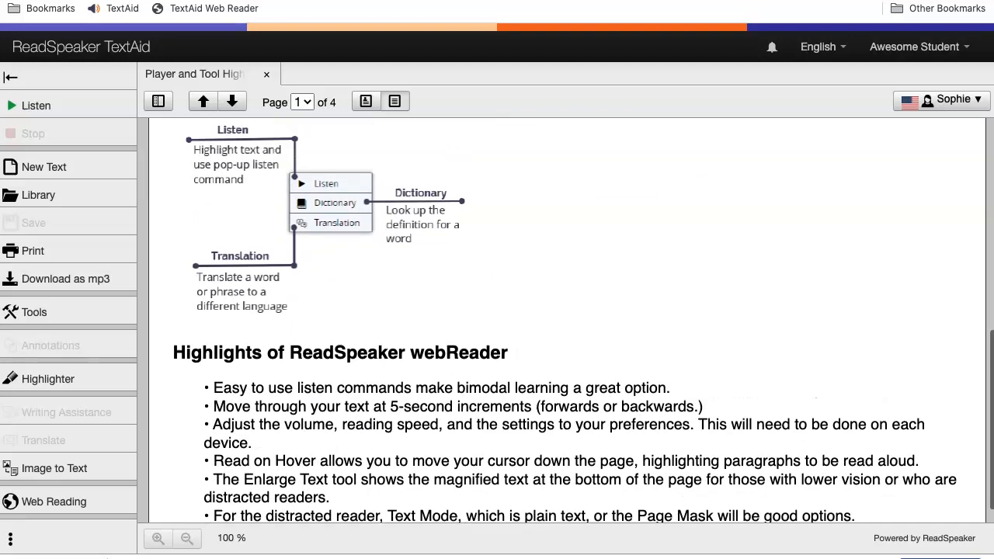
Return the PDF to its original layout view and show its heading outline beside the page.
{"action": "left_click", "coordinate": [365, 100]}
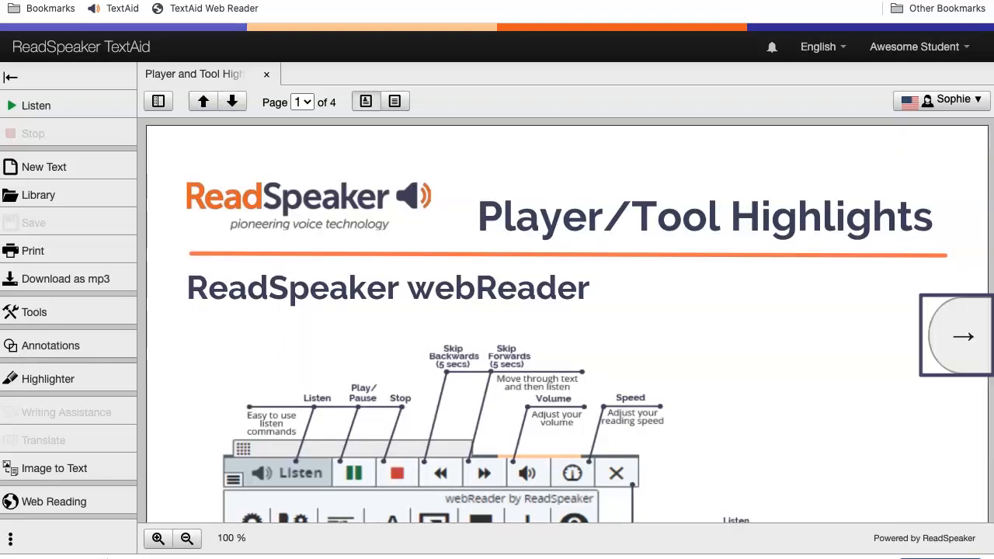
{"action": "left_click", "coordinate": [158, 101]}
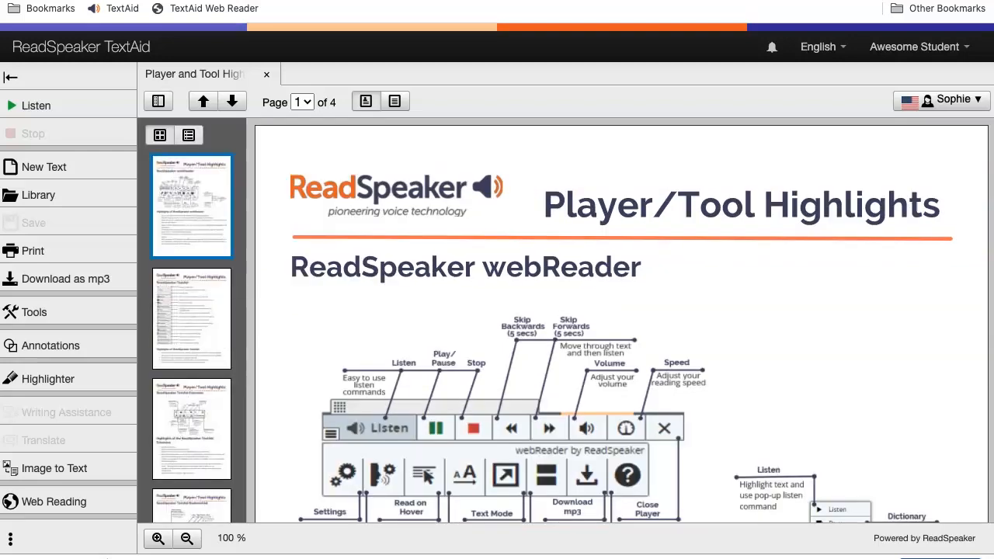
{"action": "left_click", "coordinate": [188, 135]}
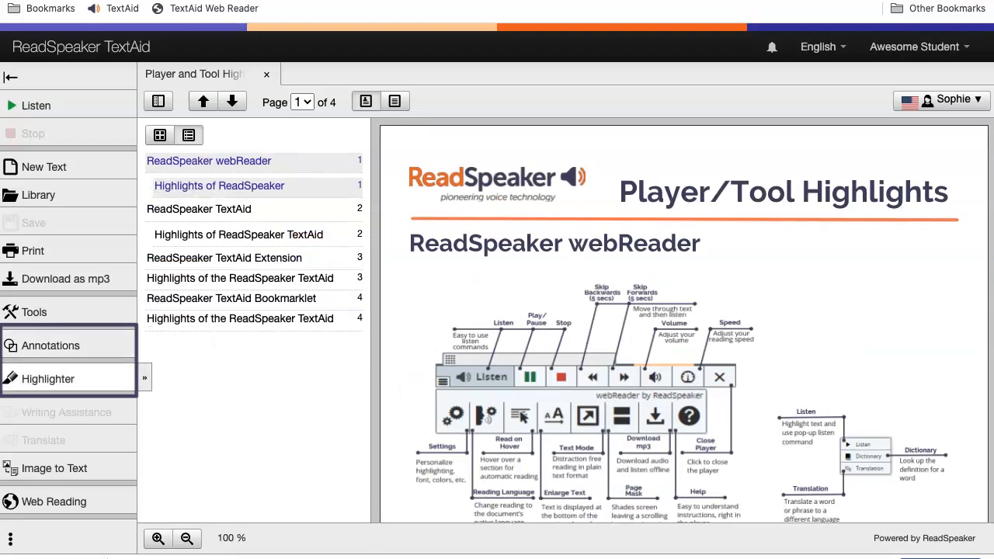
Open The Catcher in the Rye.epub from the library.
{"action": "left_click", "coordinate": [75, 204]}
{"action": "left_click", "coordinate": [176, 371]}
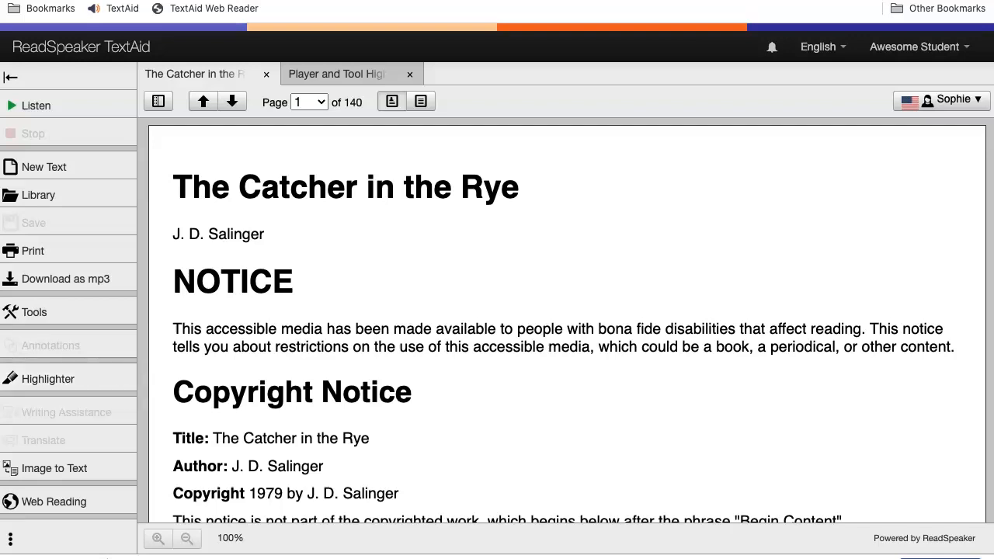
Return to the Player and Tool Highlights PDF, hide its outline and add a text annotation reading "Citation" above the title.
{"action": "left_click", "coordinate": [337, 74]}
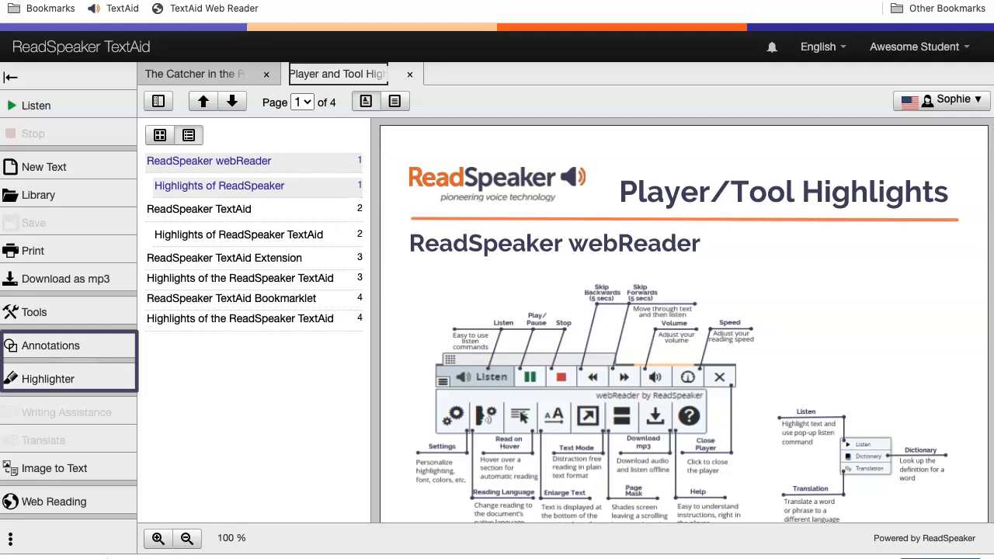
{"action": "left_click", "coordinate": [159, 101]}
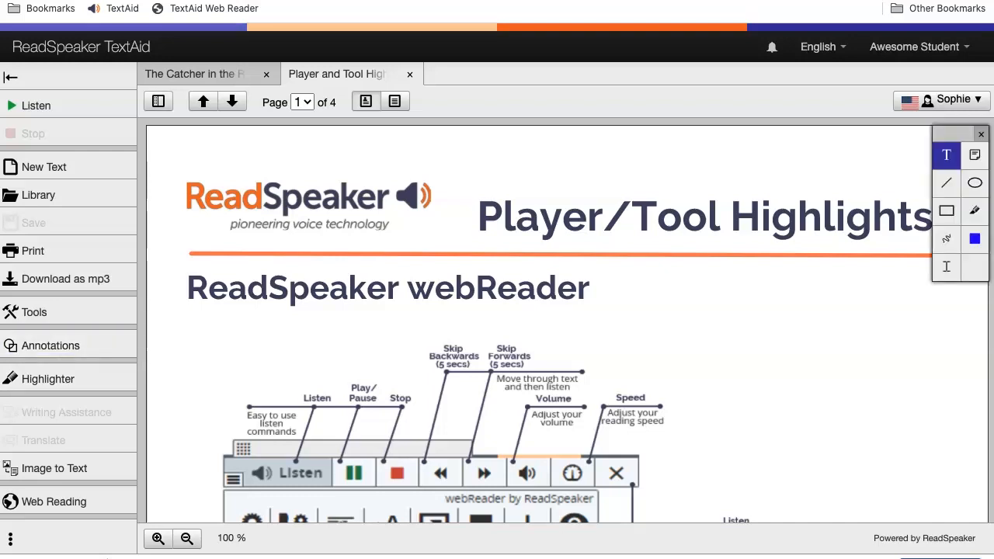
{"action": "left_click", "coordinate": [575, 152]}
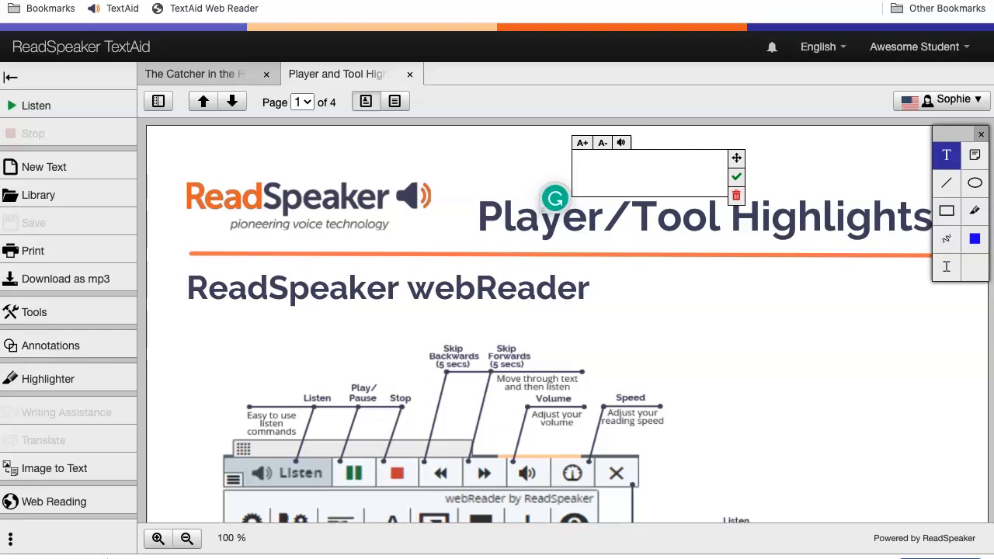
{"action": "type", "text": "Citation"}
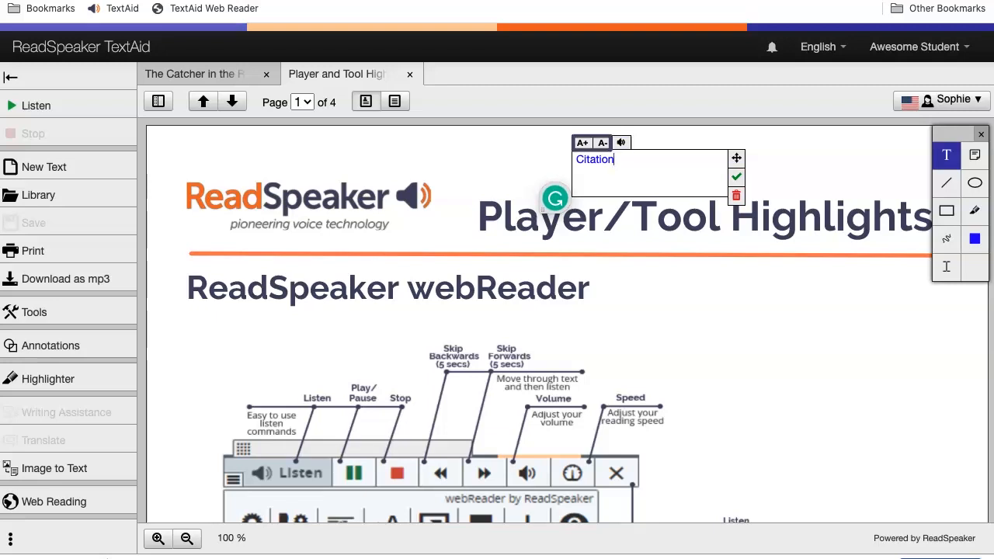
Draw a blue rectangle around the first bullet, on easy to use listen commands, under Highlights of ReadSpeaker webReader.
{"action": "scroll", "coordinate": [559, 322], "scroll_direction": "down", "scroll_amount": 2}
{"action": "scroll", "coordinate": [559, 323], "scroll_direction": "down", "scroll_amount": 5}
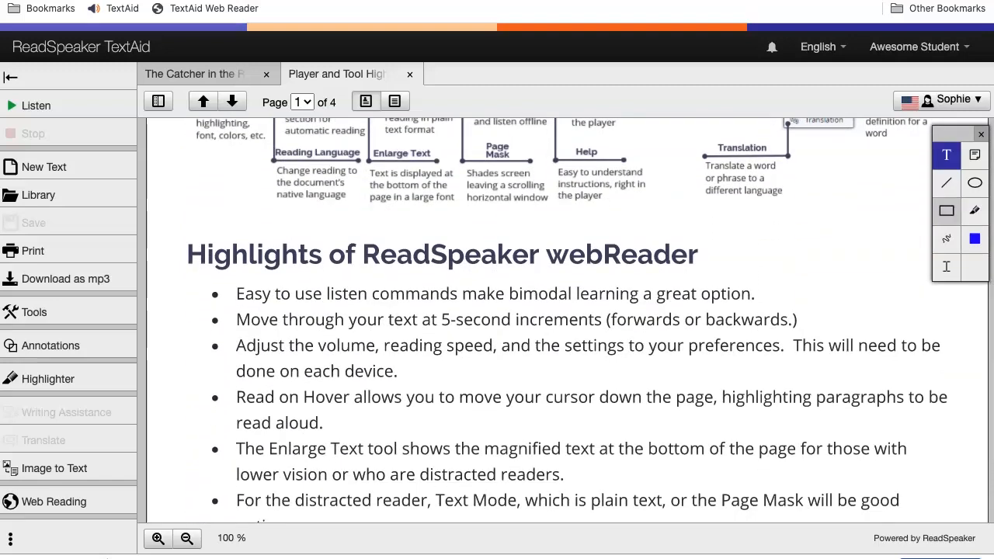
{"action": "left_click", "coordinate": [946, 211]}
{"action": "mouse_move", "coordinate": [233, 278]}
{"action": "left_mouse_down"}
{"action": "mouse_move", "coordinate": [234, 303]}
{"action": "mouse_move", "coordinate": [764, 310]}
{"action": "left_mouse_up"}
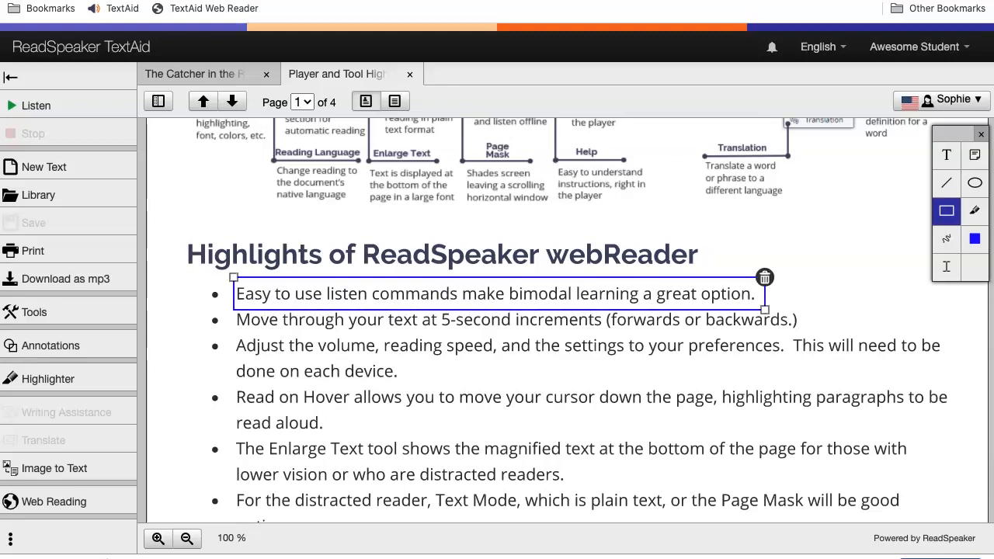
Highlight the two-line bullet about adjusting the volume, reading speed and settings in green.
{"action": "left_click", "coordinate": [974, 210]}
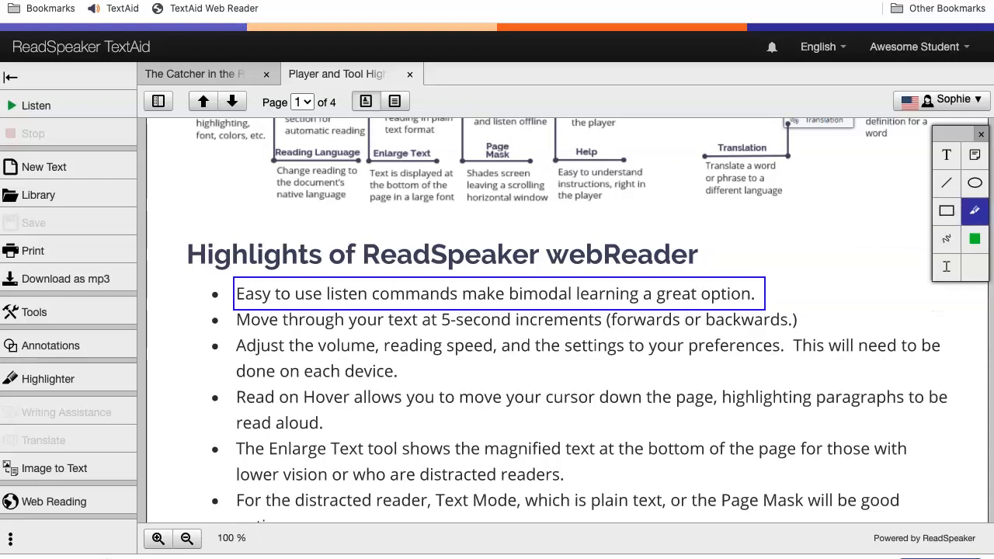
{"action": "left_click_drag", "start_coordinate": [233, 359], "coordinate": [952, 359]}
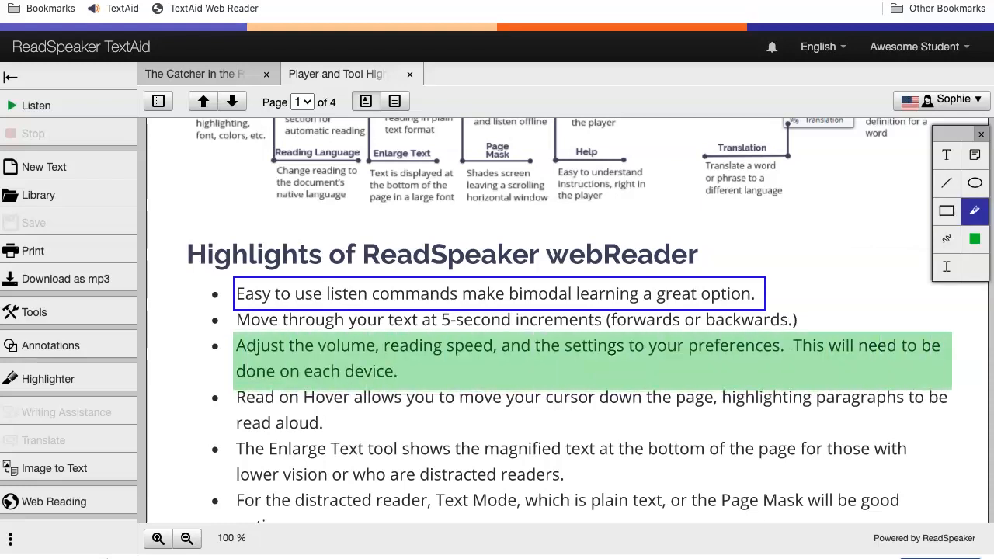
{"action": "mouse_move", "coordinate": [590, 361]}
{"action": "left_mouse_down"}
{"action": "mouse_move", "coordinate": [590, 422]}
{"action": "mouse_move", "coordinate": [590, 360]}
{"action": "left_mouse_up"}
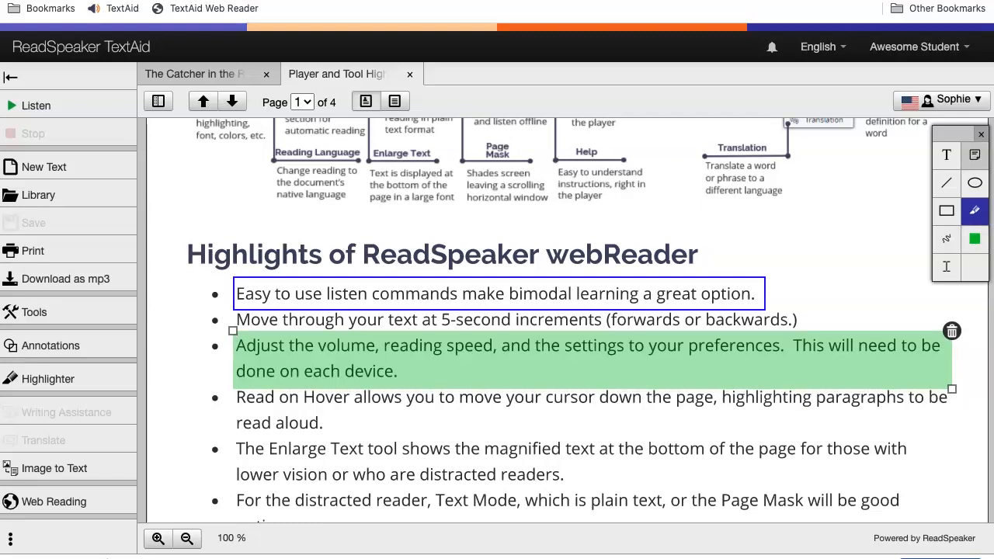
Add a green sticky note reading "important" and place it beside the first bullet under Highlights of ReadSpeaker webReader.
{"action": "left_click", "coordinate": [975, 155]}
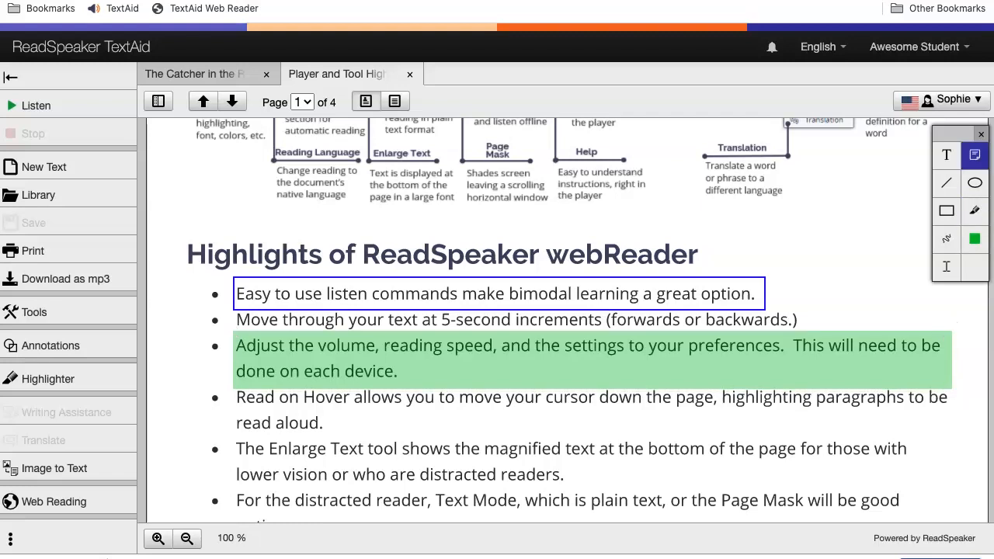
{"action": "left_click", "coordinate": [776, 212]}
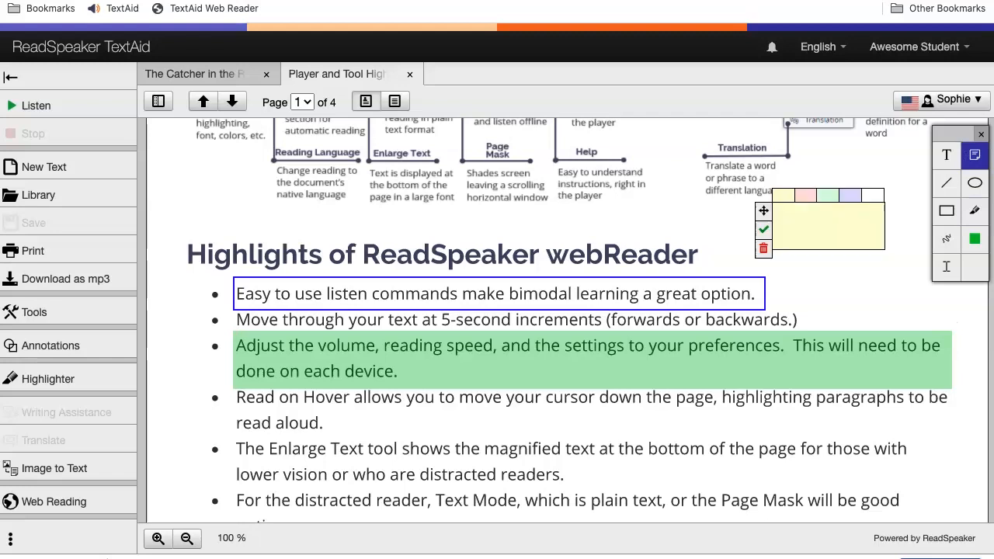
{"action": "left_click", "coordinate": [827, 195]}
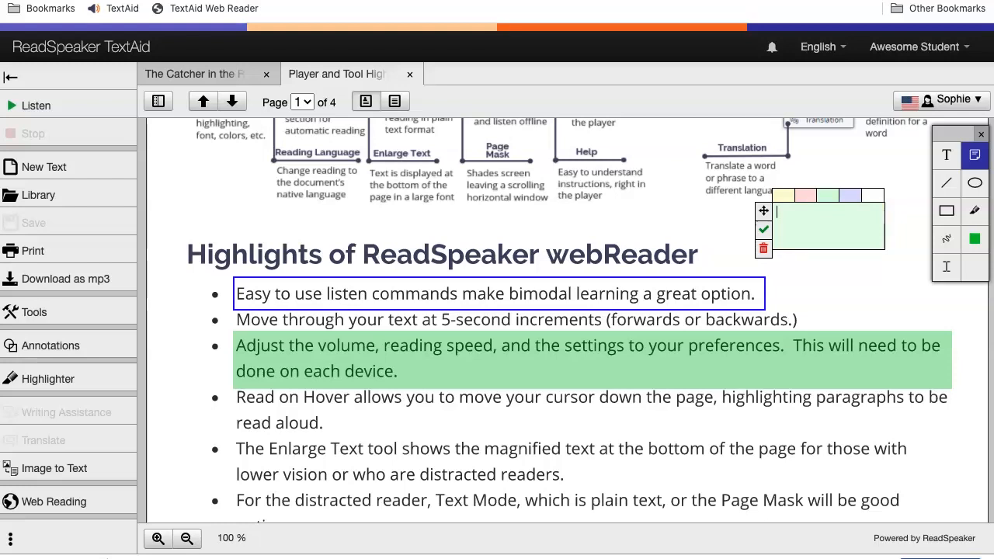
{"action": "type", "text": "important"}
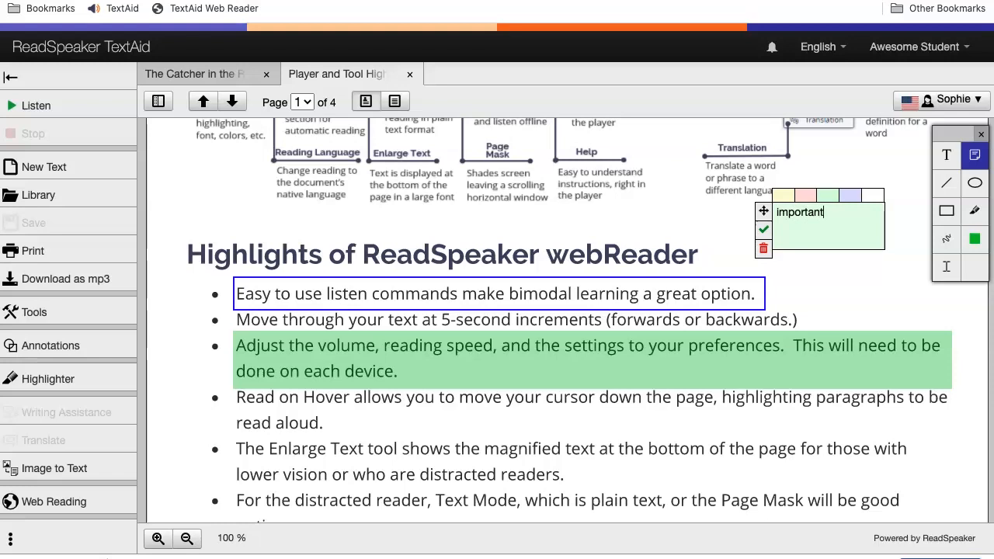
{"action": "left_click_drag", "start_coordinate": [764, 211], "coordinate": [795, 282]}
Handwrite "hello" in green above the end of the Highlights heading, and delete the trial freehand line drawn over the second bullet.
{"action": "left_click", "coordinate": [946, 239]}
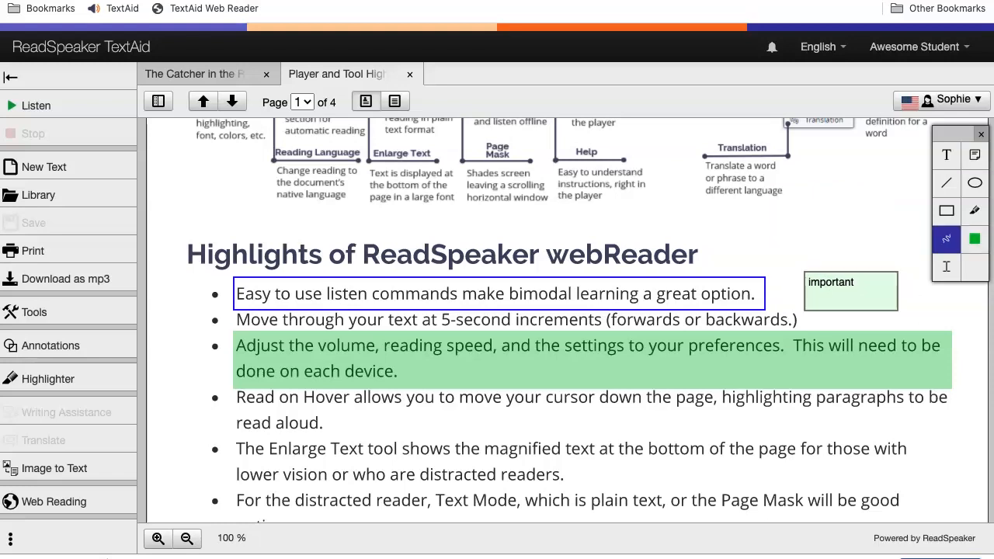
{"action": "mouse_move", "coordinate": [691, 230]}
{"action": "left_mouse_down"}
{"action": "mouse_move", "coordinate": [719, 222]}
{"action": "mouse_move", "coordinate": [736, 238]}
{"action": "mouse_move", "coordinate": [755, 206]}
{"action": "mouse_move", "coordinate": [759, 234]}
{"action": "mouse_move", "coordinate": [776, 219]}
{"action": "left_mouse_up"}
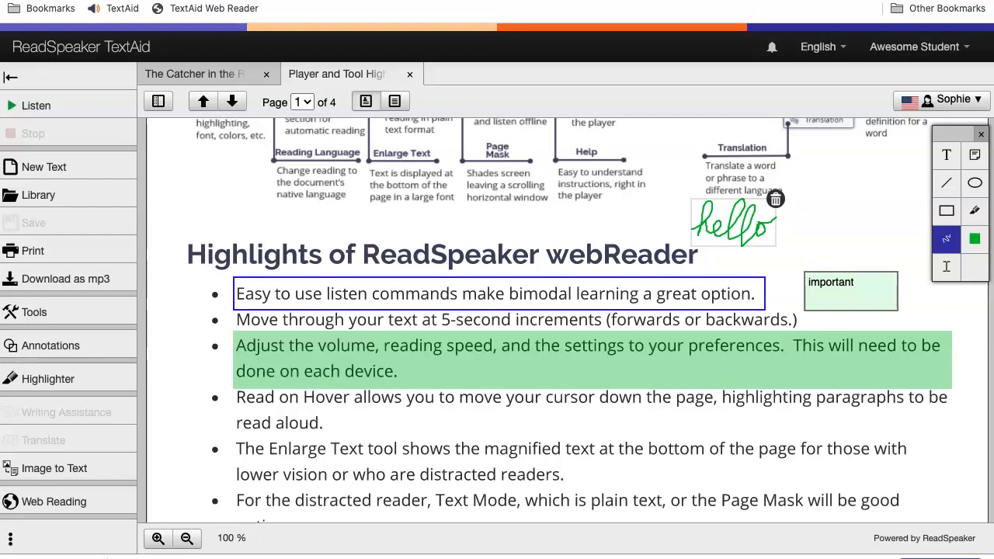
{"action": "left_click_drag", "start_coordinate": [234, 319], "coordinate": [553, 312]}
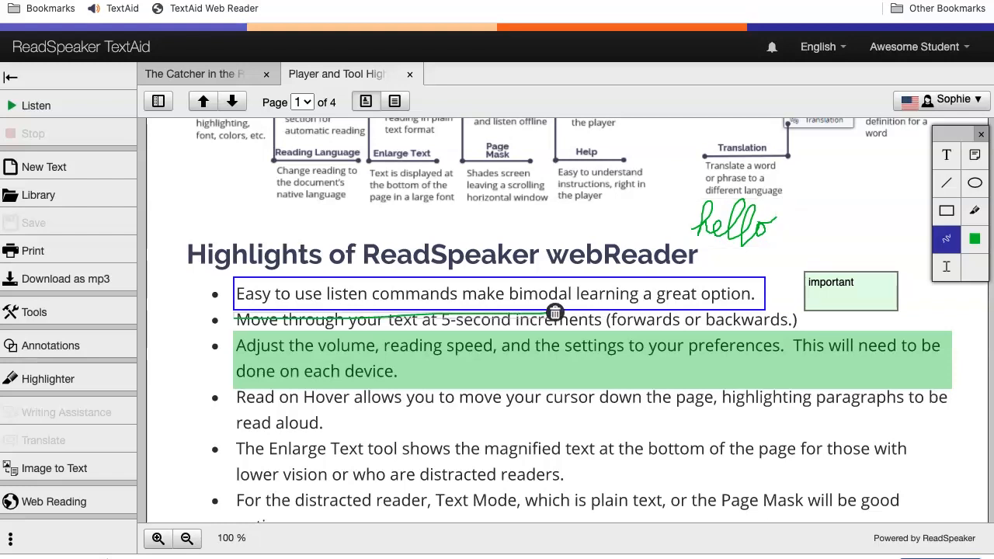
{"action": "left_click", "coordinate": [555, 312]}
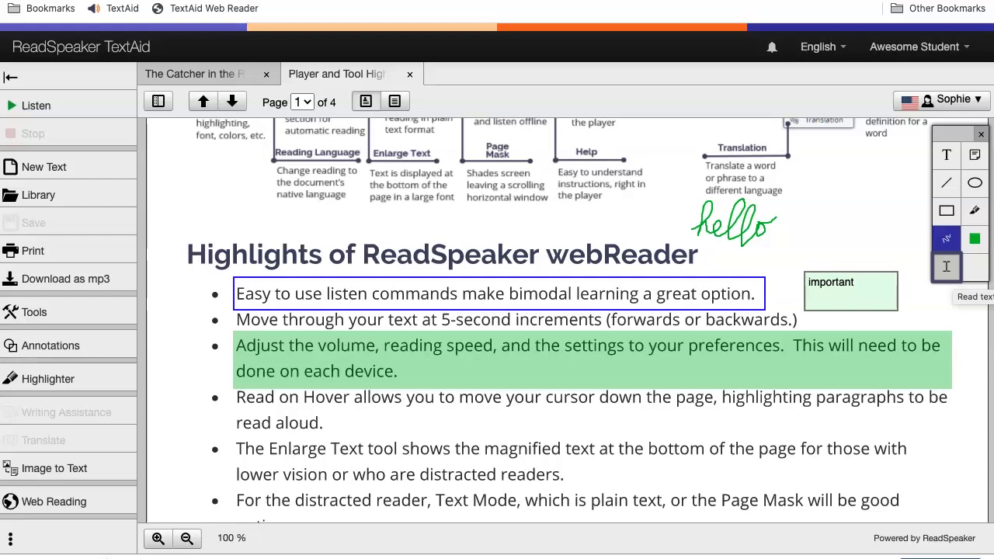
Use the read text tool to listen to "Move through your text at 5-second increments" in the second bullet.
{"action": "left_click", "coordinate": [947, 266]}
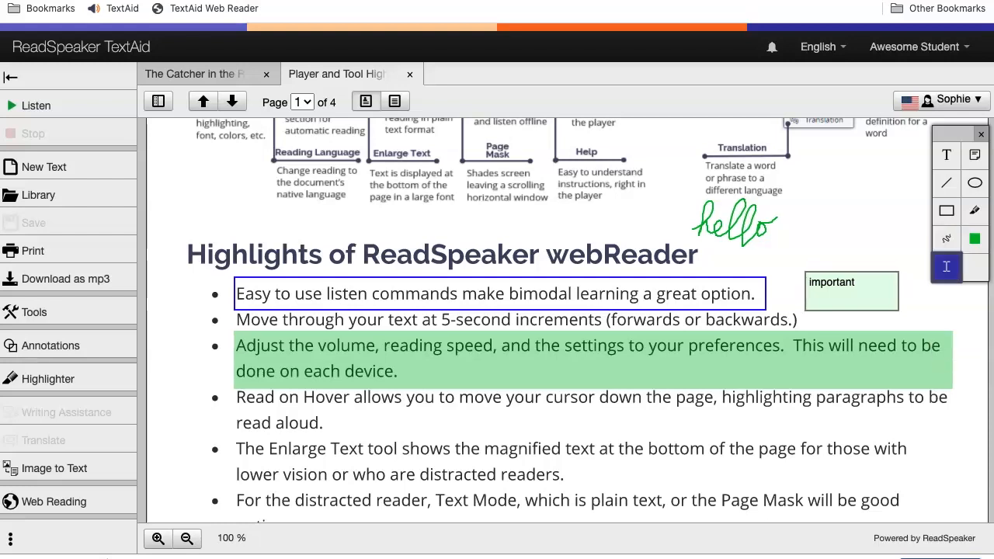
{"action": "left_click", "coordinate": [256, 319]}
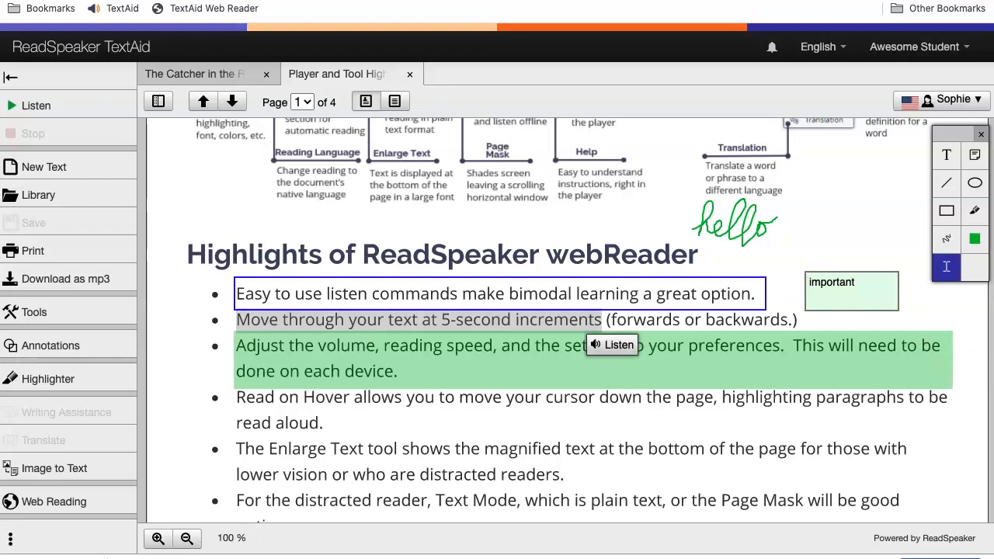
{"action": "left_click", "coordinate": [614, 344]}
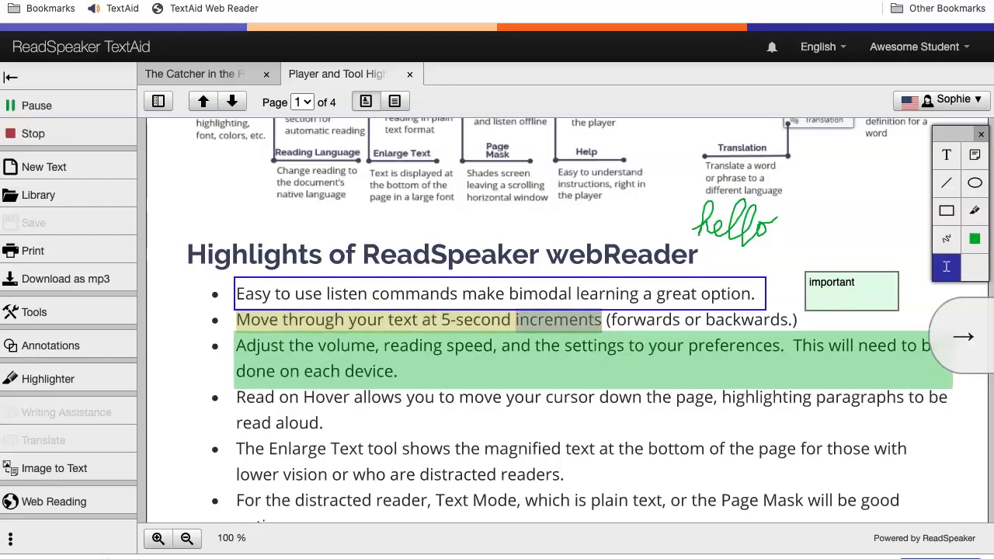
Set the default voice to American English - Sophie (Female) in the reading settings and close them.
{"action": "left_click", "coordinate": [10, 538]}
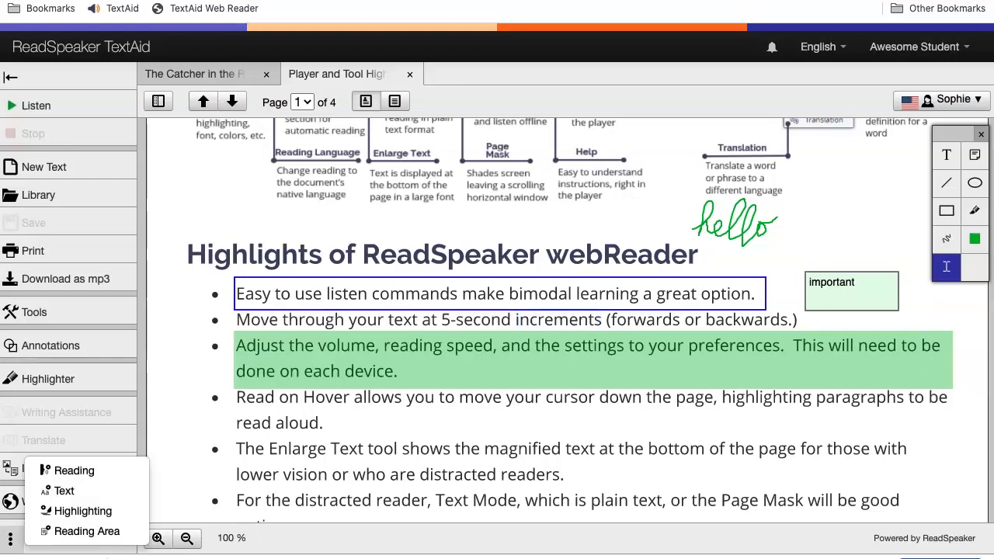
{"action": "left_click", "coordinate": [74, 470]}
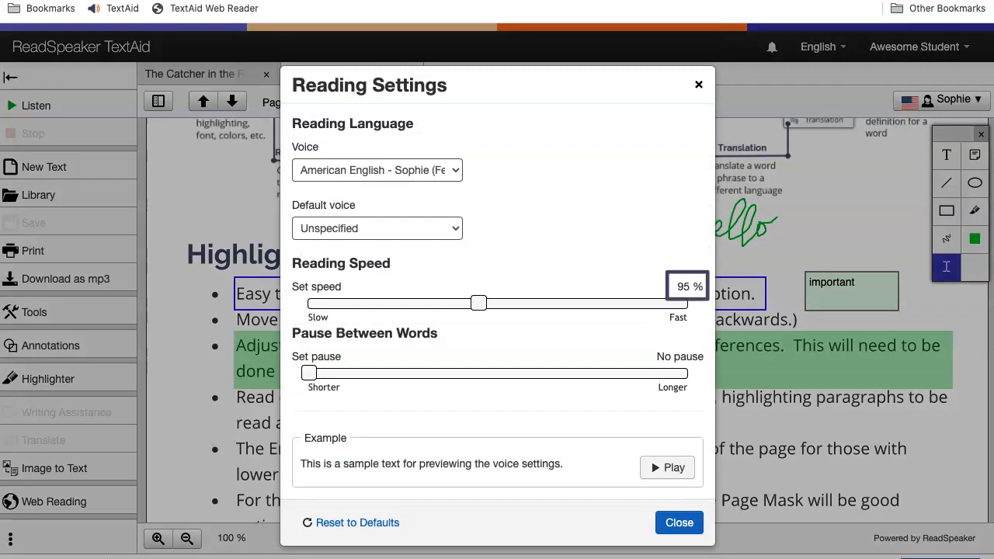
{"action": "left_click", "coordinate": [377, 228]}
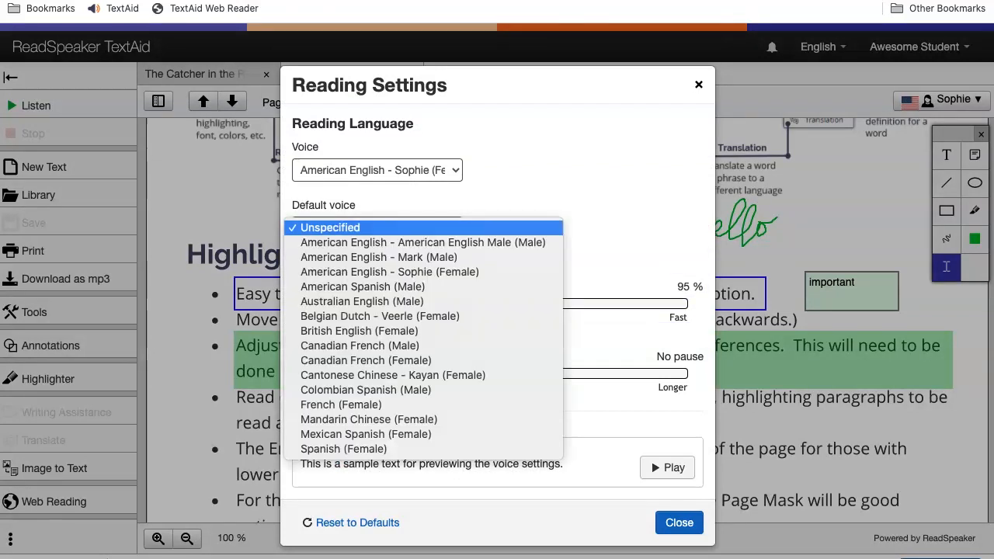
{"action": "key", "text": "Down"}
{"action": "key", "text": "Down"}
{"action": "key", "text": "Down"}
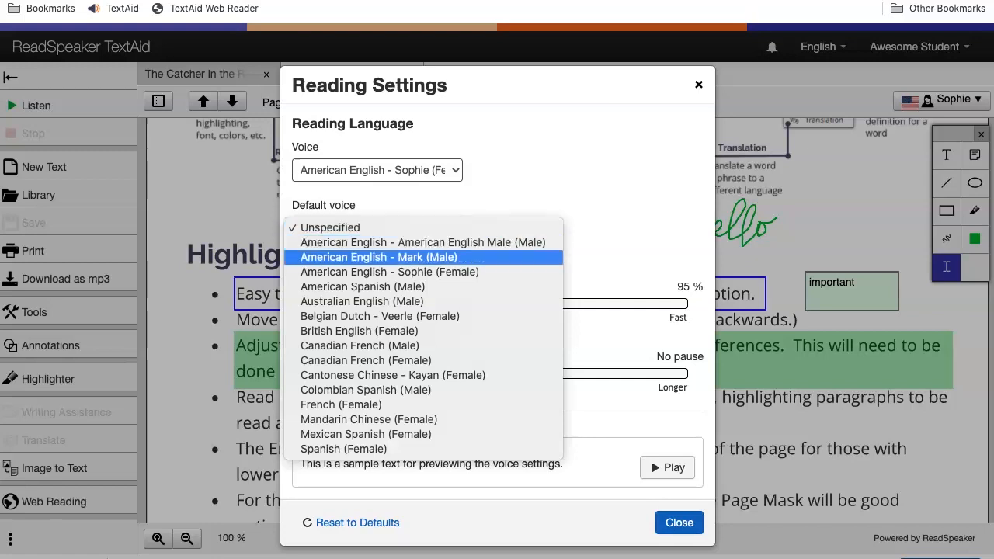
{"action": "key", "text": "Return"}
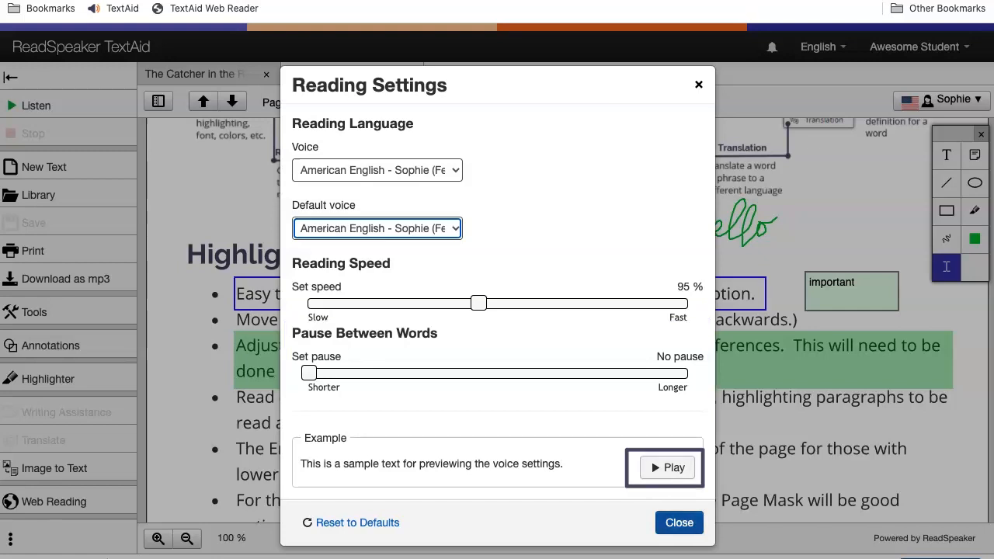
{"action": "left_click", "coordinate": [678, 522]}
Try a text spacing of +4 in the text appearance settings, restore it to Normal and close the settings.
{"action": "left_click", "coordinate": [10, 539]}
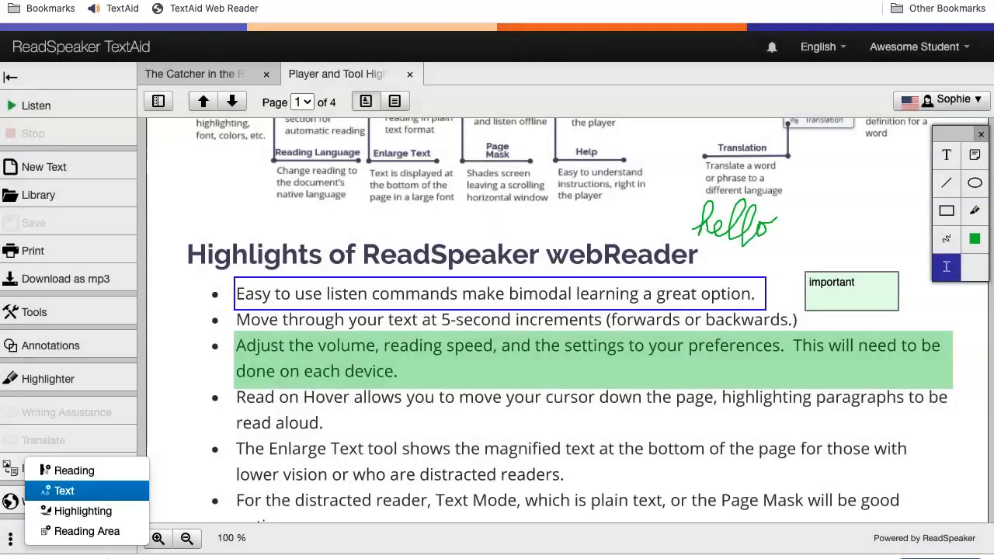
{"action": "left_click", "coordinate": [64, 491]}
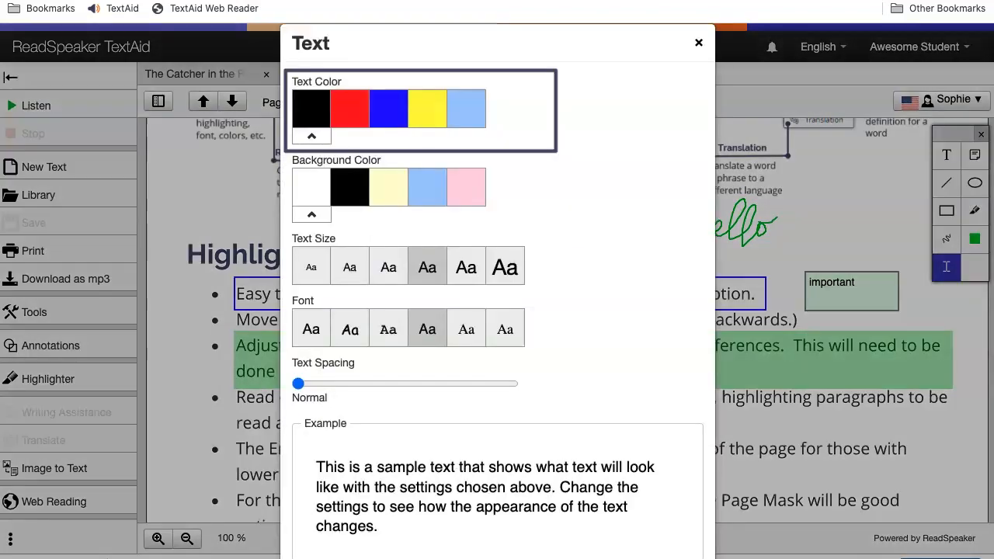
{"action": "key", "text": "Tab"}
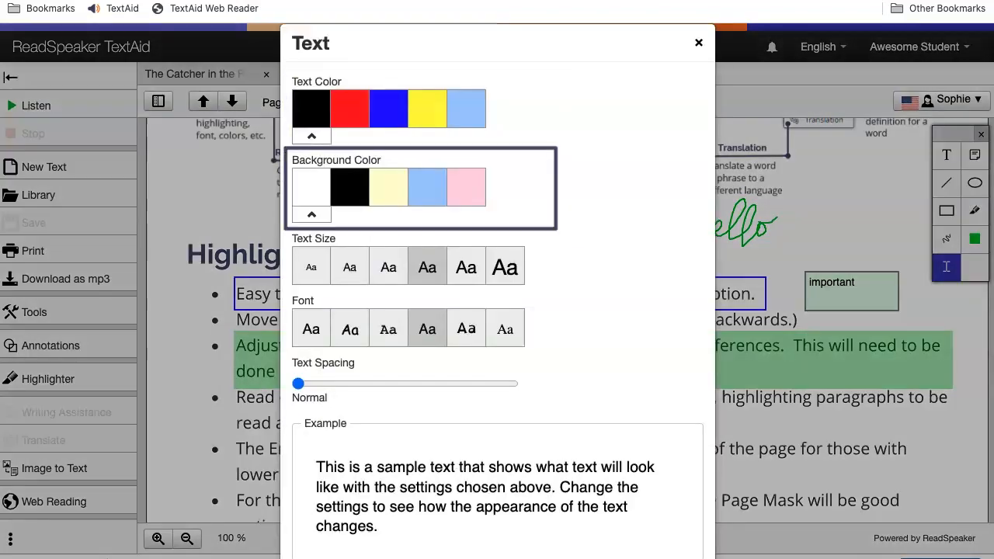
{"action": "key", "text": "Tab"}
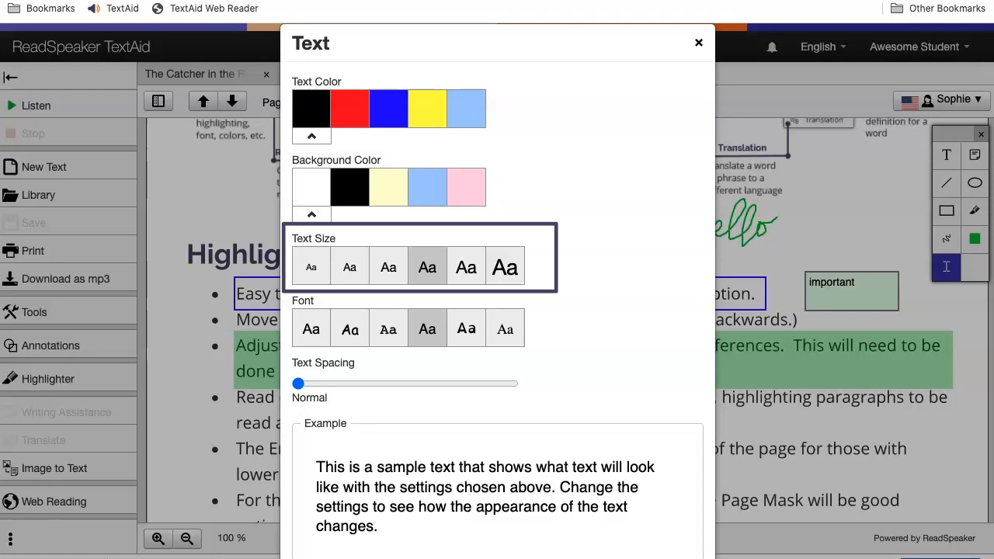
{"action": "key", "text": "Tab"}
{"action": "key", "text": "Tab"}
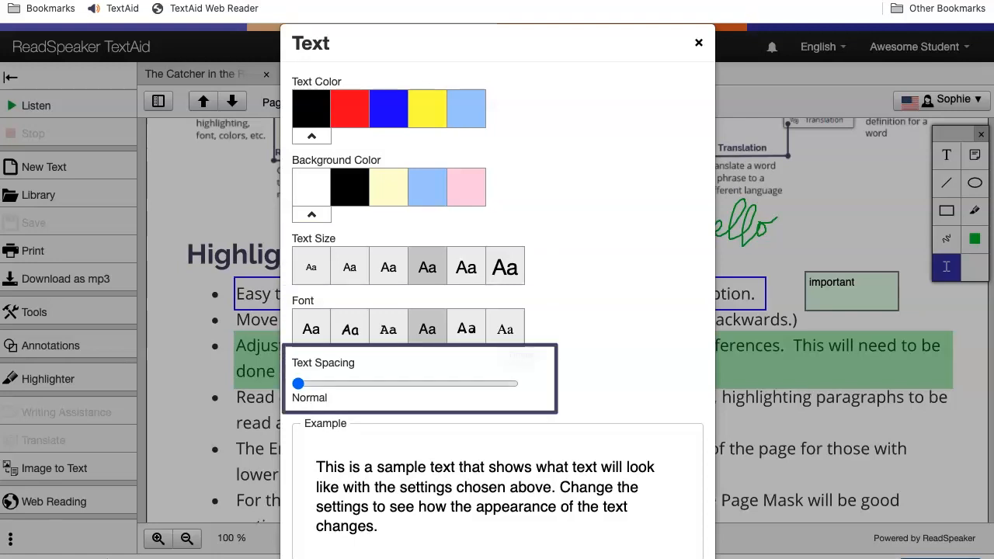
{"action": "key", "text": "Right"}
{"action": "key", "text": "Right"}
{"action": "key", "text": "Right"}
{"action": "key", "text": "Right"}
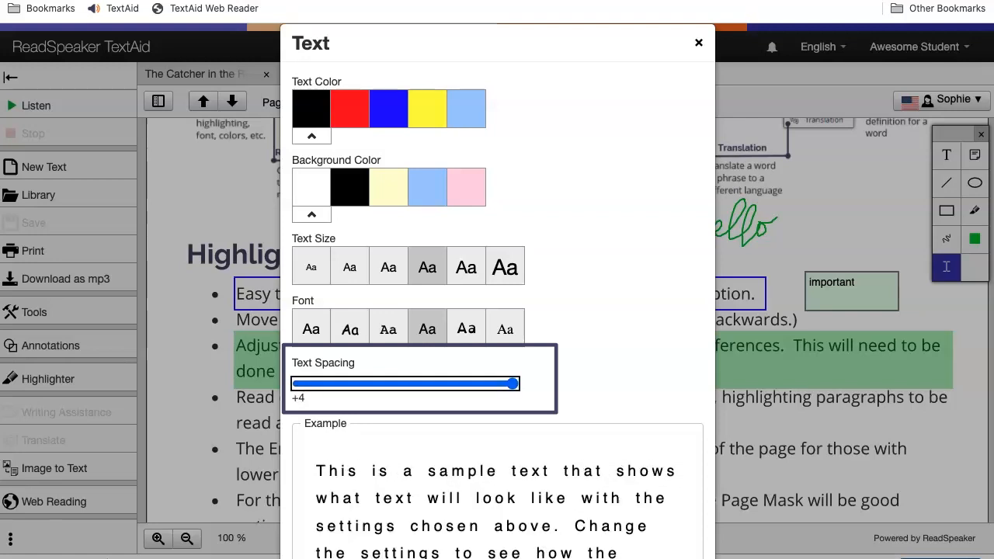
{"action": "key", "text": "Home"}
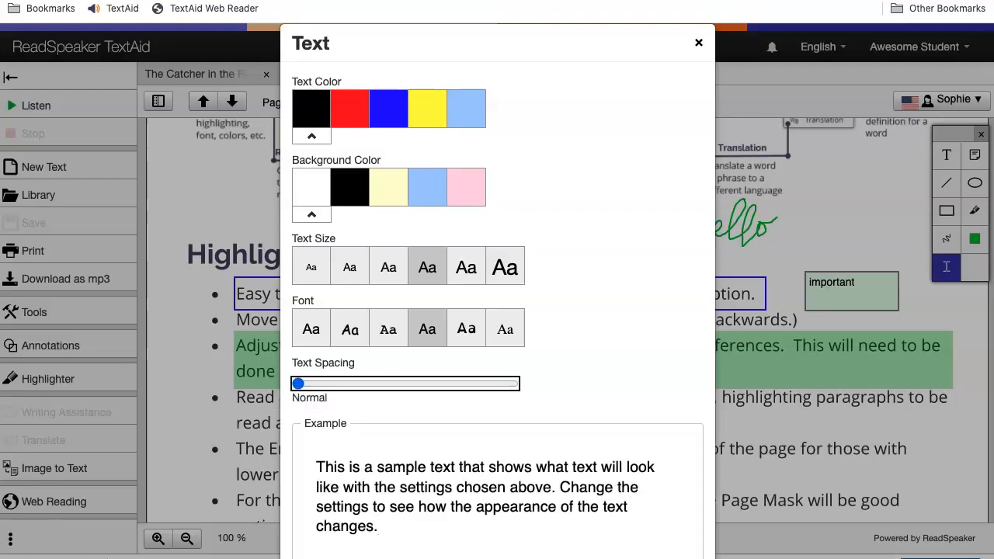
{"action": "left_click", "coordinate": [699, 43]}
Set sentence highlighting to underlined text and listen to "The Enlarge Text tool shows the magnified text at".
{"action": "left_click", "coordinate": [10, 539]}
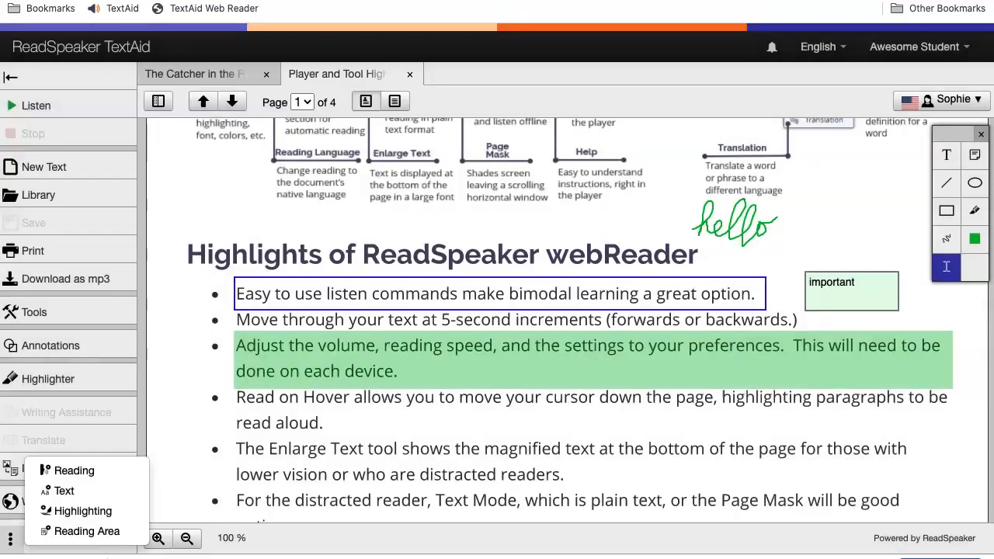
{"action": "key", "text": "Return"}
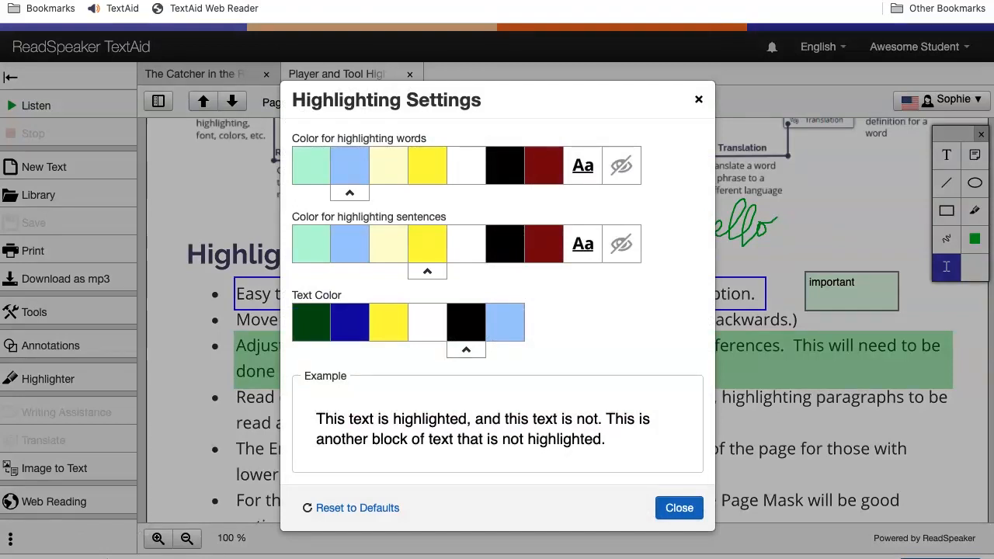
{"action": "left_click", "coordinate": [583, 244]}
{"action": "left_click", "coordinate": [678, 508]}
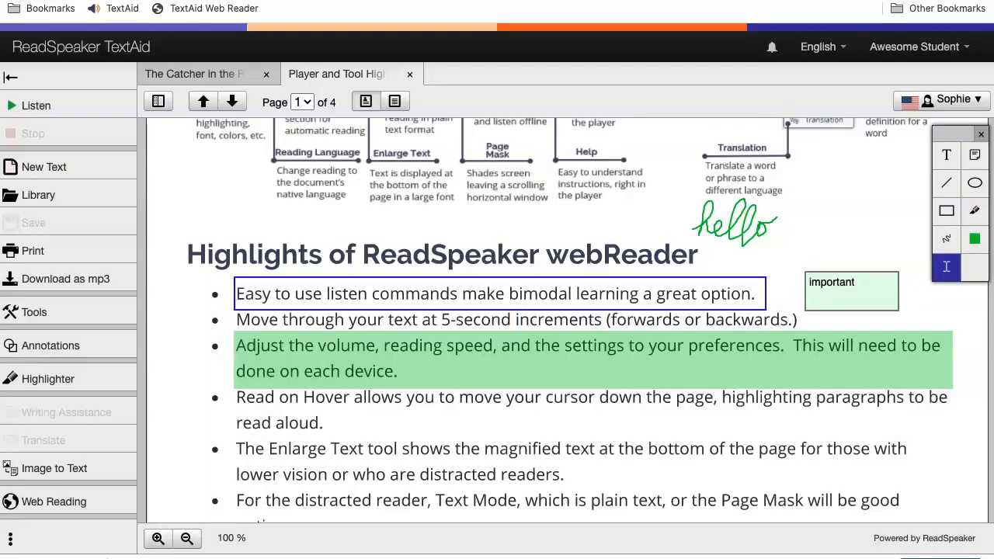
{"action": "left_click_drag", "start_coordinate": [237, 449], "coordinate": [614, 450]}
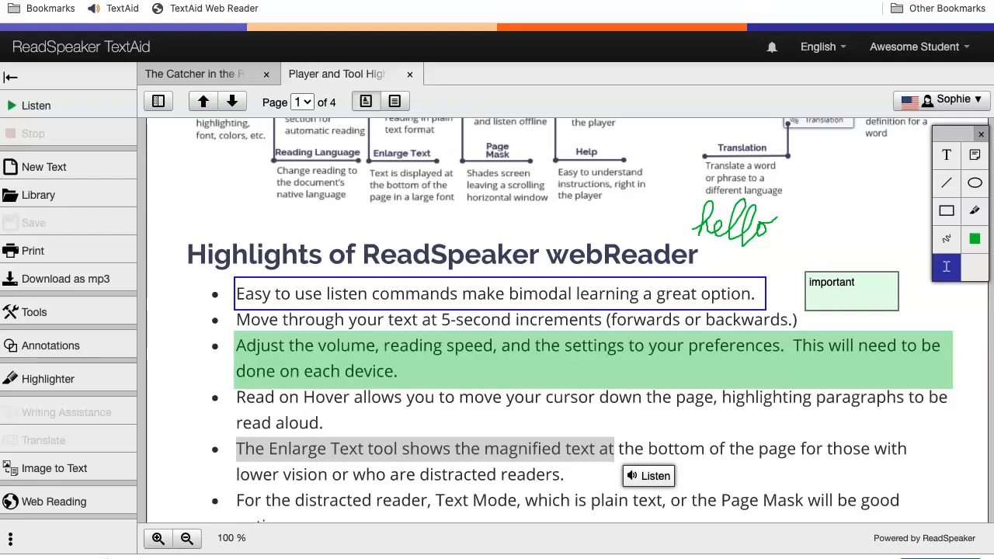
{"action": "left_click", "coordinate": [648, 474]}
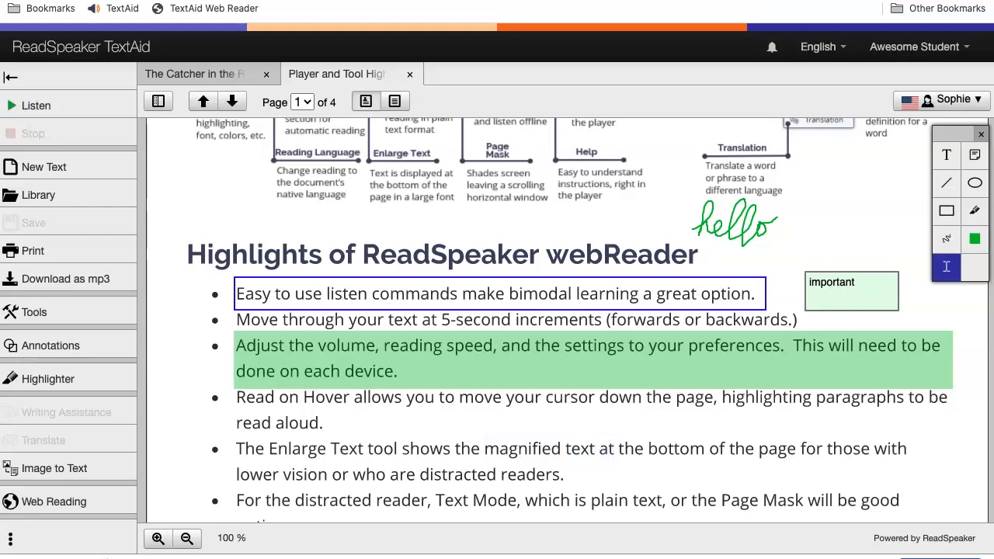
Review the reading area selection modes and the automatic page flip choices in the reading area settings, then close them.
{"action": "left_click", "coordinate": [10, 537]}
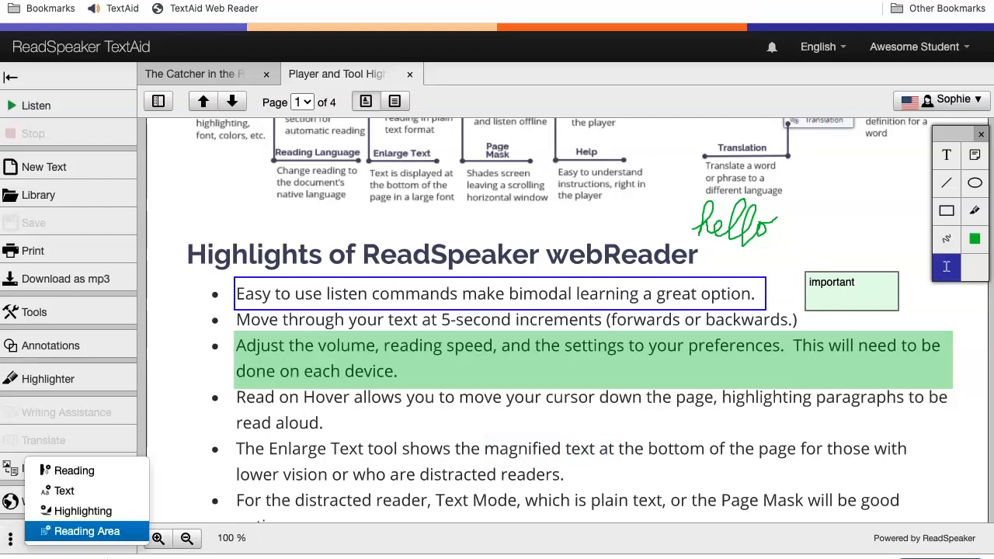
{"action": "left_click", "coordinate": [87, 531]}
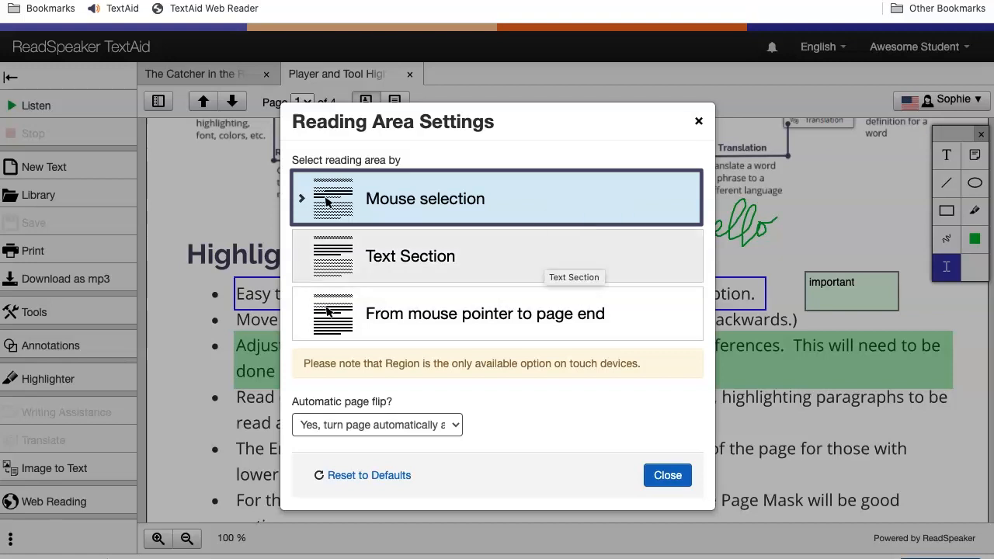
{"action": "left_click", "coordinate": [542, 258]}
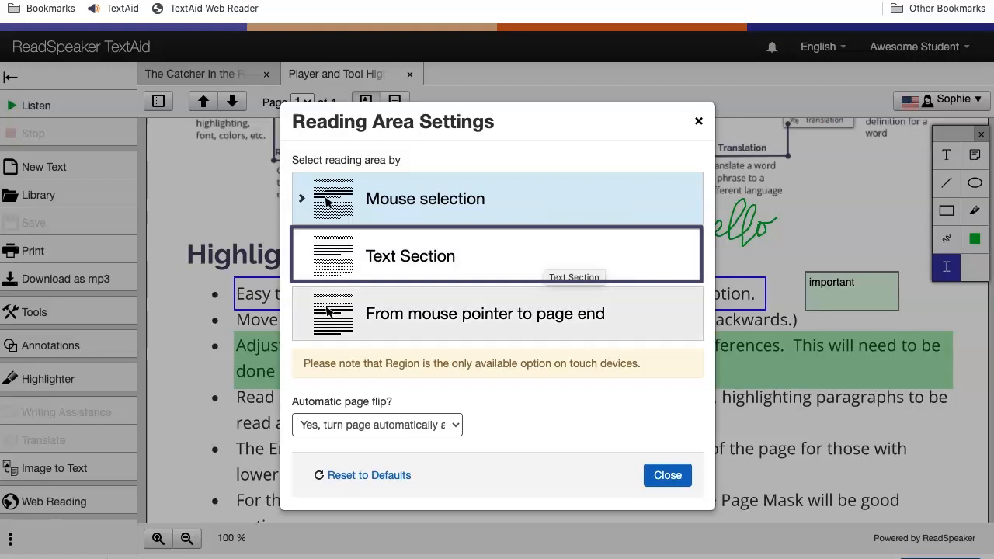
{"action": "left_click", "coordinate": [614, 314]}
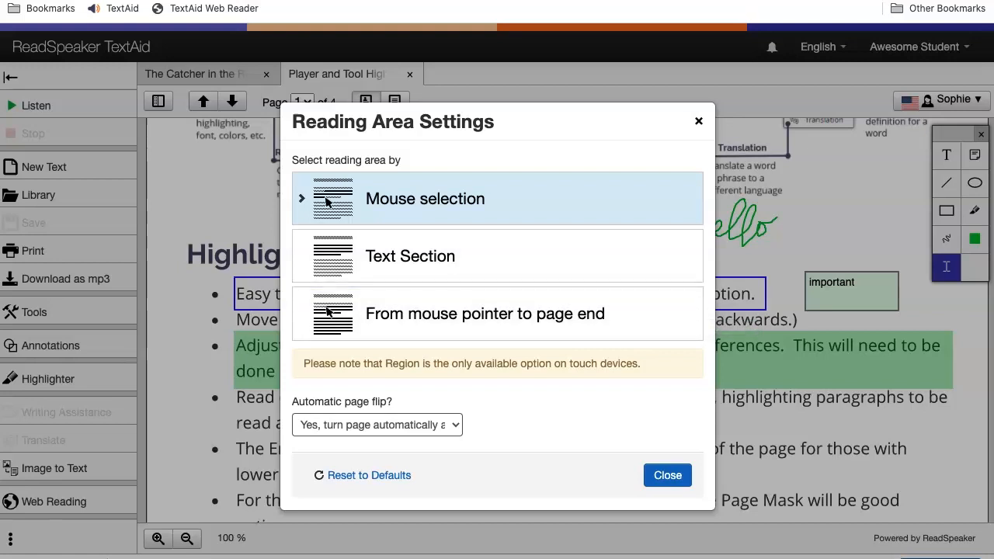
{"action": "left_click", "coordinate": [377, 424]}
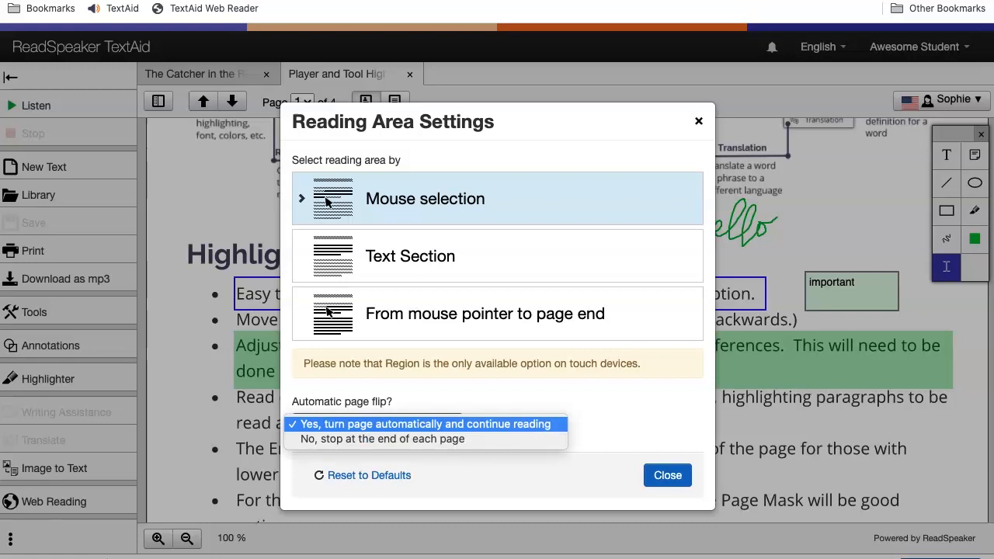
{"action": "key", "text": "Escape"}
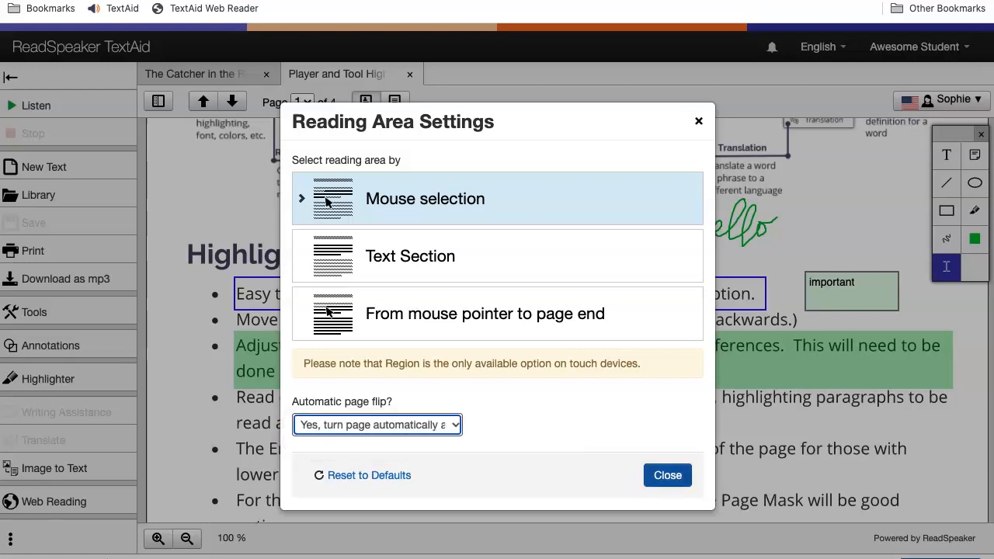
{"action": "left_click", "coordinate": [667, 476]}
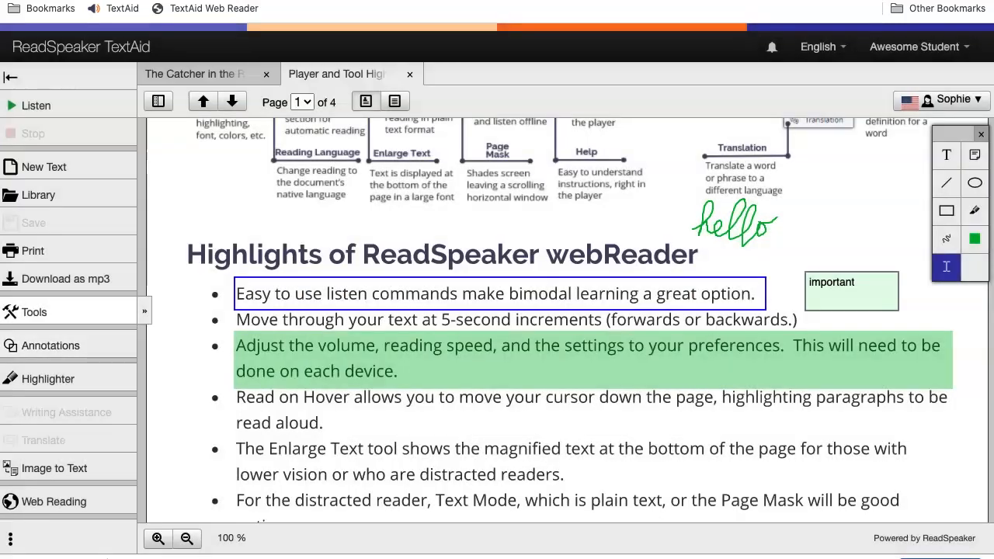
Try the page mask and the reading ruler over the PDF, closing each one after viewing it.
{"action": "left_click", "coordinate": [78, 312]}
{"action": "left_click", "coordinate": [186, 313]}
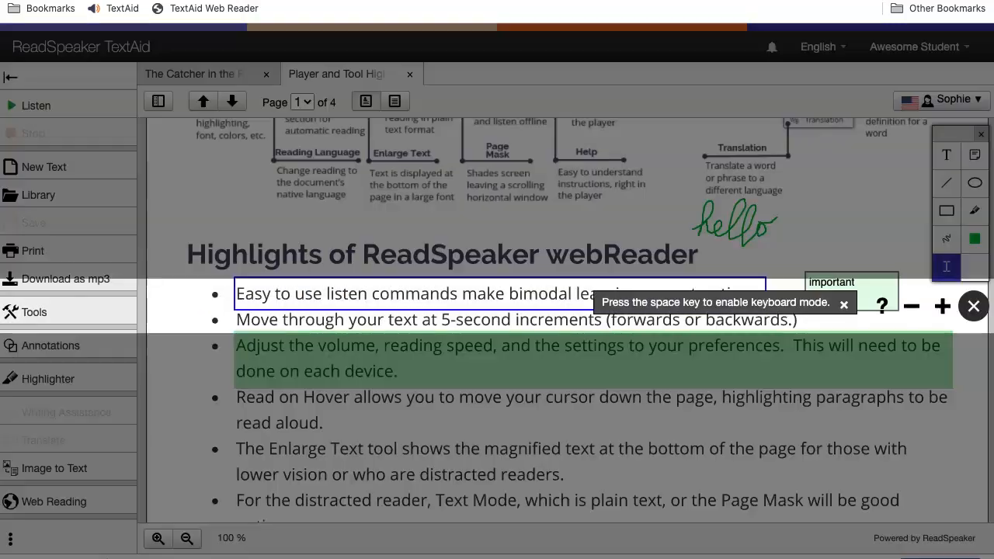
{"action": "left_click", "coordinate": [973, 429]}
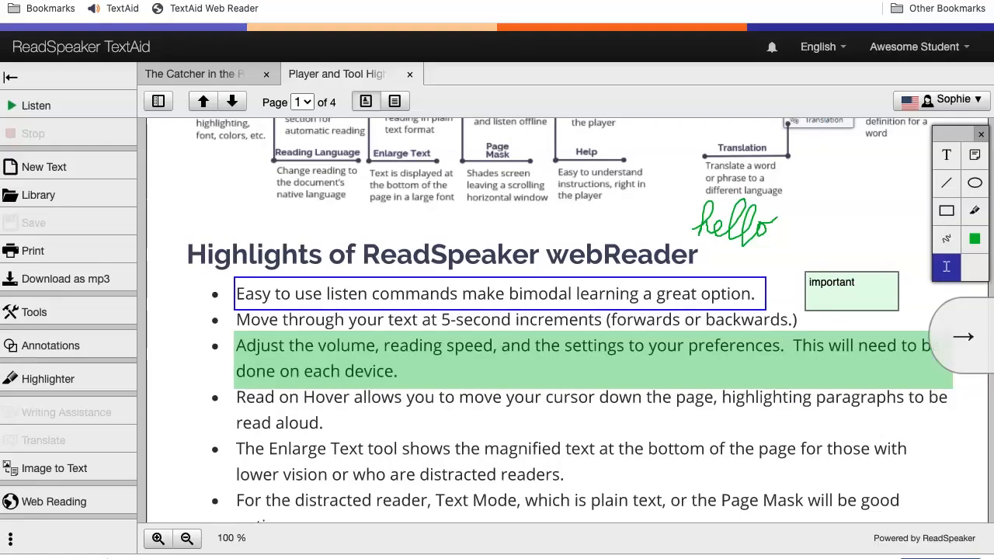
{"action": "left_click", "coordinate": [78, 311]}
{"action": "left_click", "coordinate": [186, 339]}
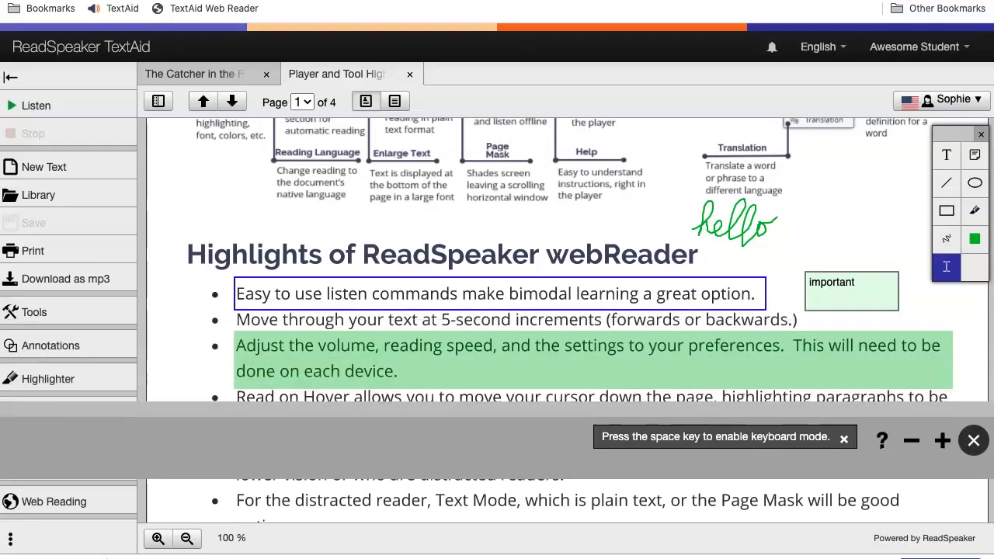
{"action": "left_click", "coordinate": [976, 442]}
Calculate 2 × 3 with the calculator and close it.
{"action": "left_click", "coordinate": [78, 311]}
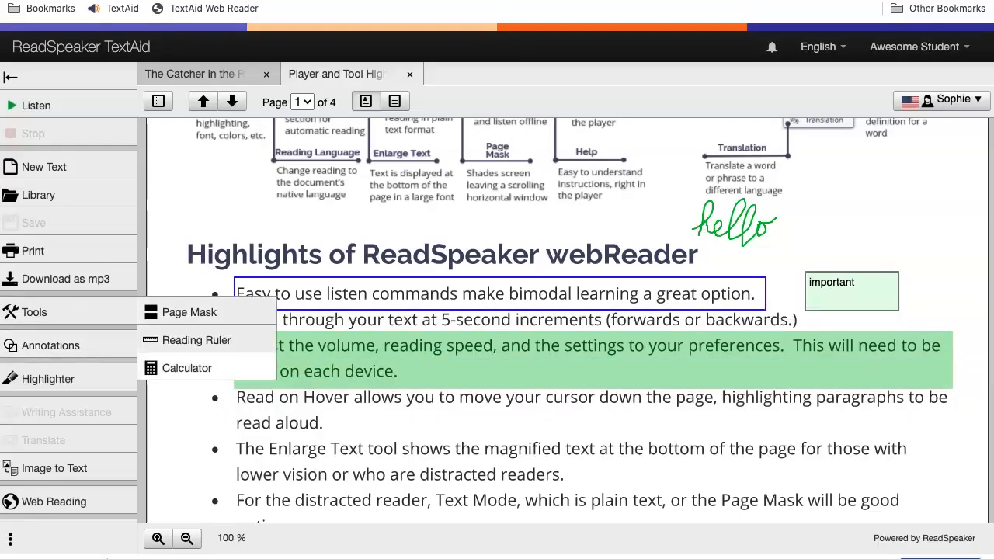
{"action": "left_click", "coordinate": [187, 368]}
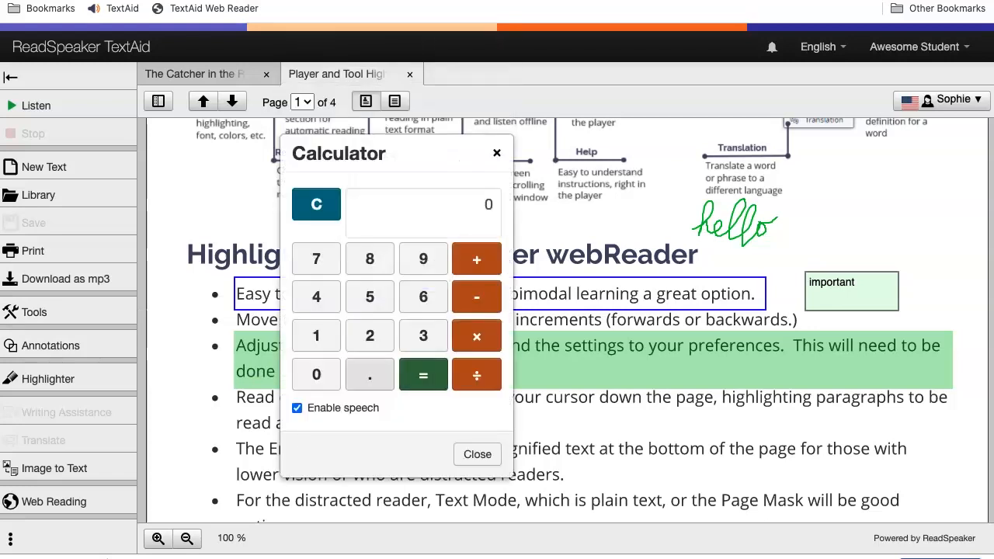
{"action": "left_click", "coordinate": [370, 336]}
{"action": "left_click", "coordinate": [476, 335]}
{"action": "left_click", "coordinate": [423, 335]}
{"action": "left_click", "coordinate": [423, 375]}
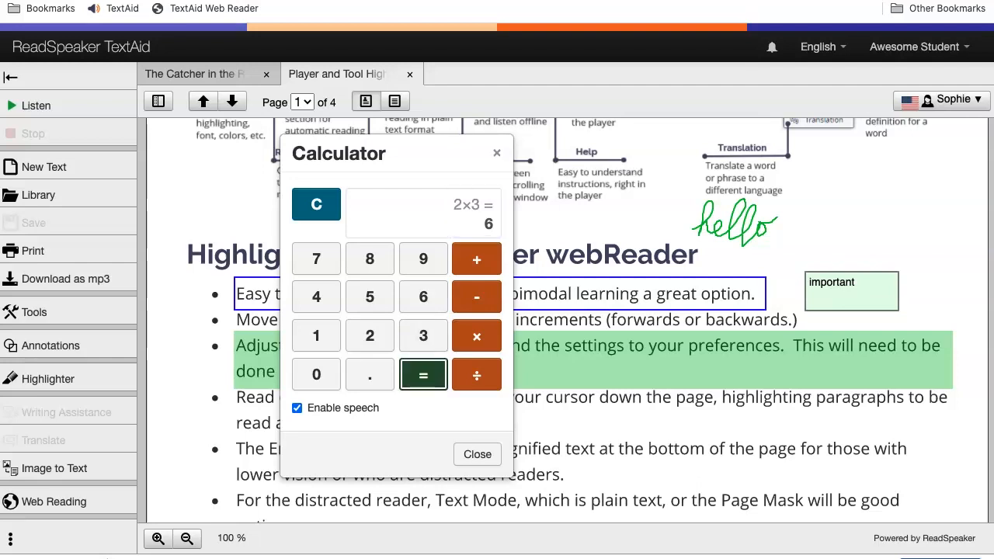
{"action": "key", "text": "Escape"}
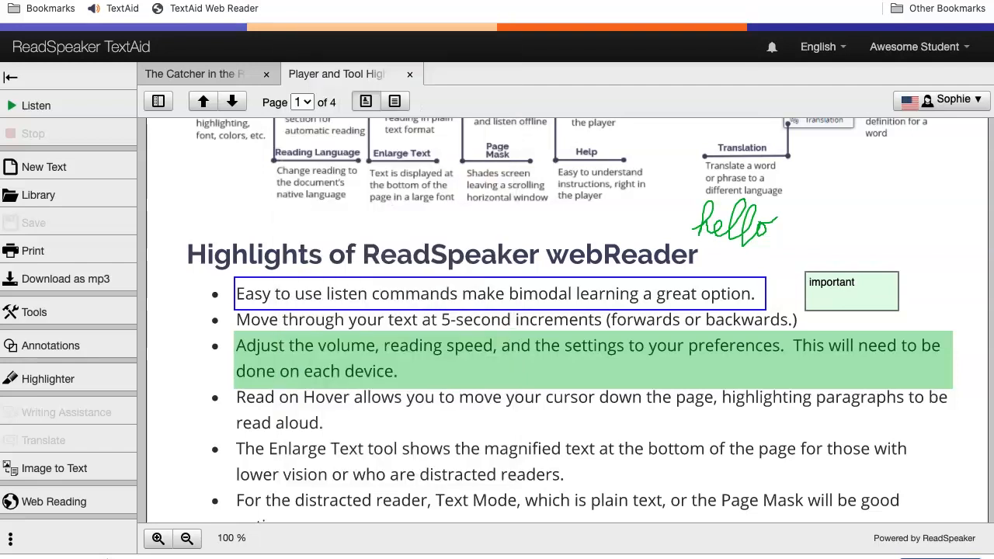
Switch to The Catcher in the Rye document and open its highlighter tools.
{"action": "key", "text": "Tab"}
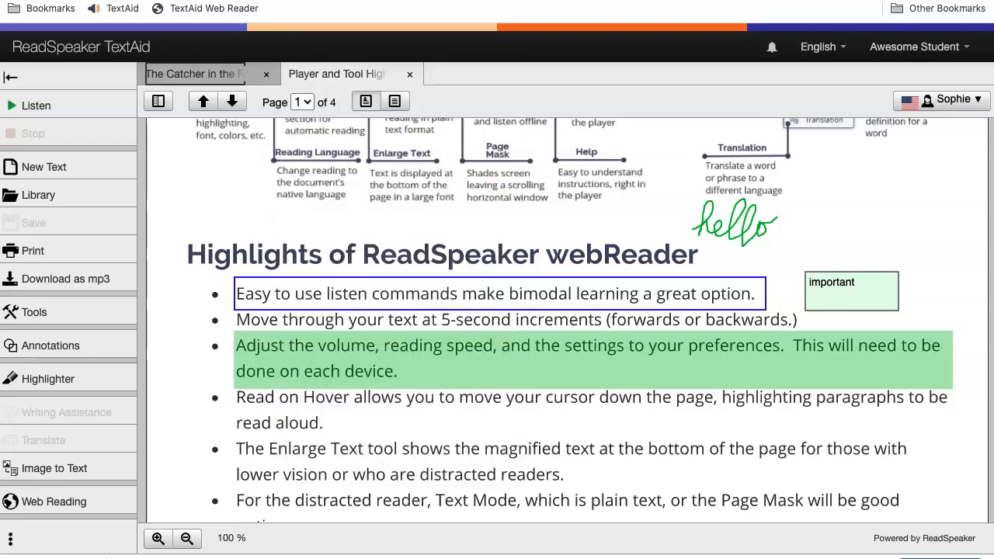
{"action": "key", "text": "Return"}
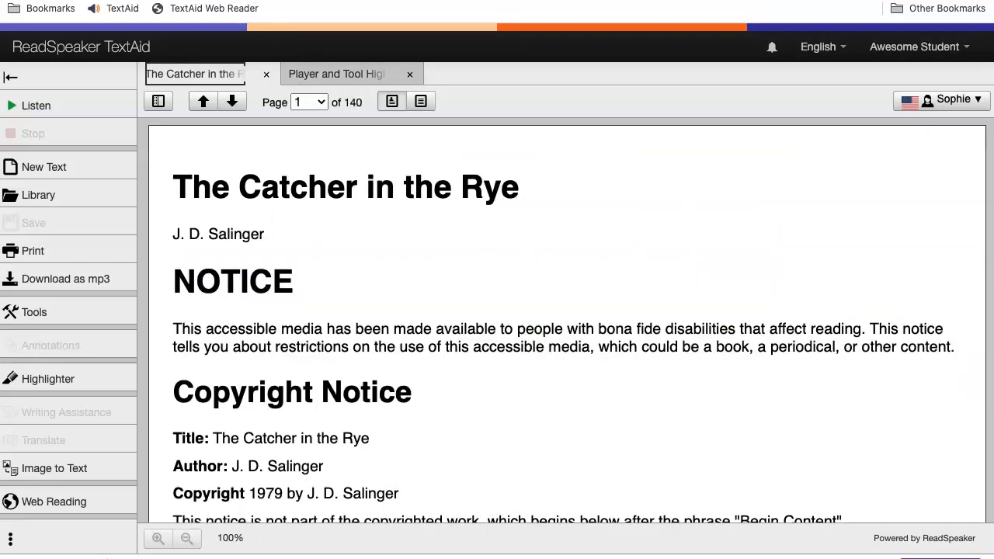
{"action": "left_click", "coordinate": [48, 378]}
{"action": "key", "text": "Return"}
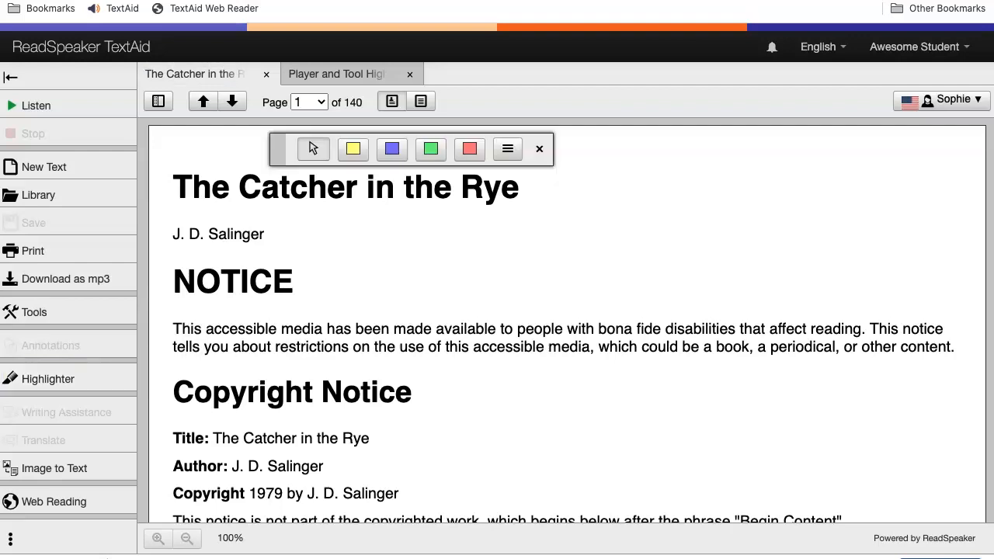
Show the highlight borders so each highlighter color has its own border style.
{"action": "key", "text": "Tab"}
{"action": "key", "text": "Tab"}
{"action": "key", "text": "Return"}
{"action": "key", "text": "Down"}
{"action": "key", "text": "Down"}
{"action": "key", "text": "Down"}
{"action": "key", "text": "Down"}
{"action": "key", "text": "Return"}
Highlight the sentence "You, your parents, or your school (or agency) signed a Bookshare agreement." on page 1 in green.
{"action": "key", "text": "Down"}
{"action": "key", "text": "Down"}
{"action": "key", "text": "Down"}
{"action": "key", "text": "Down"}
{"action": "key", "text": "Down"}
{"action": "key", "text": "Down"}
{"action": "key", "text": "Down"}
{"action": "key", "text": "Down"}
{"action": "key", "text": "Down"}
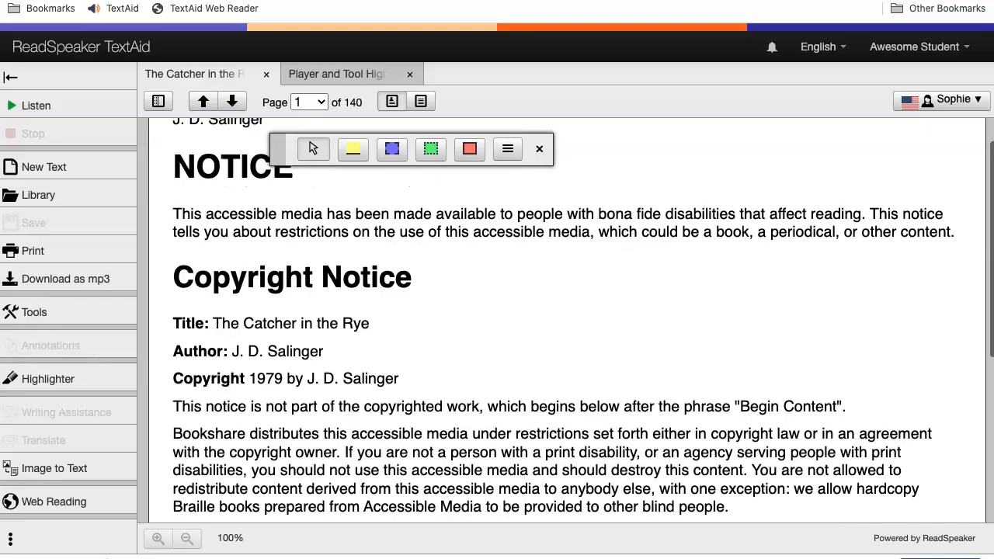
{"action": "key", "text": "alt+shift+Right"}
{"action": "key", "text": "alt+shift+Right"}
{"action": "key", "text": "alt+shift+Right"}
{"action": "key", "text": "alt+shift+Right"}
{"action": "key", "text": "alt+shift+Right"}
{"action": "key", "text": "alt+shift+Right"}
{"action": "key", "text": "alt+shift+Right"}
{"action": "key", "text": "alt+shift+Right"}
{"action": "key", "text": "alt+shift+Right"}
{"action": "key", "text": "alt+shift+Right"}
{"action": "key", "text": "alt+shift+Right"}
{"action": "key", "text": "alt+shift+Right"}
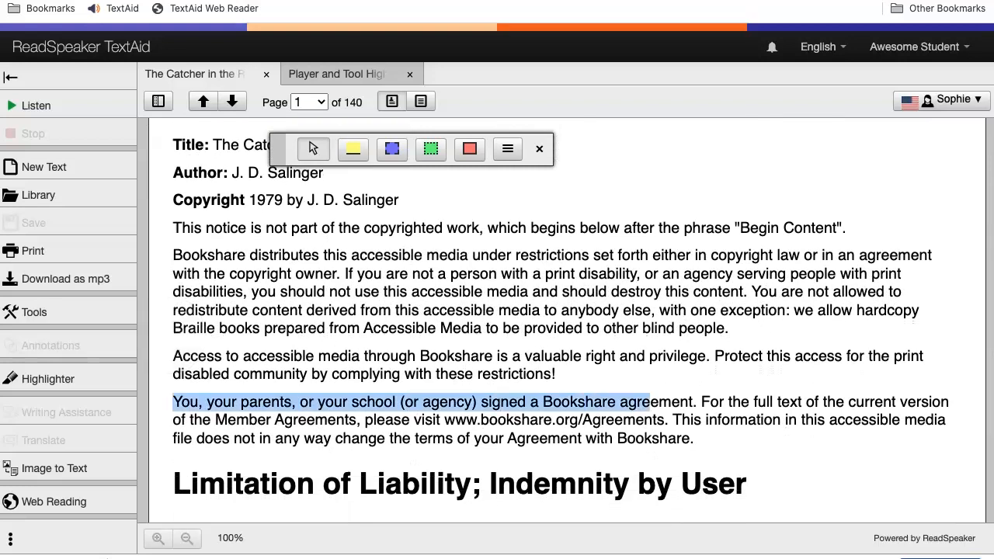
{"action": "key", "text": "Tab"}
{"action": "key", "text": "Return"}
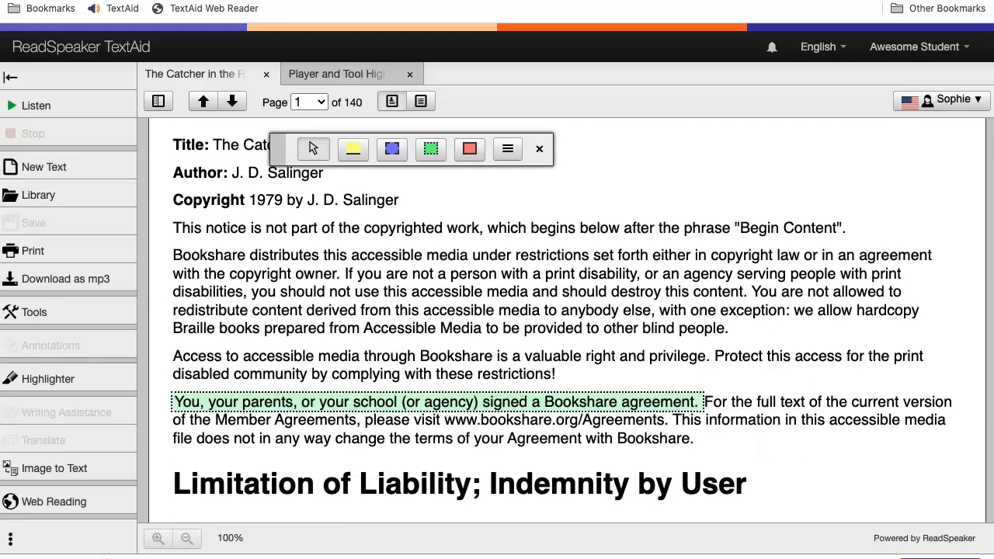
Collect and download the entire document's highlights, sorted by color, with color indicators, borders and all four colors included.
{"action": "key", "text": "Tab"}
{"action": "key", "text": "Return"}
{"action": "key", "text": "Down"}
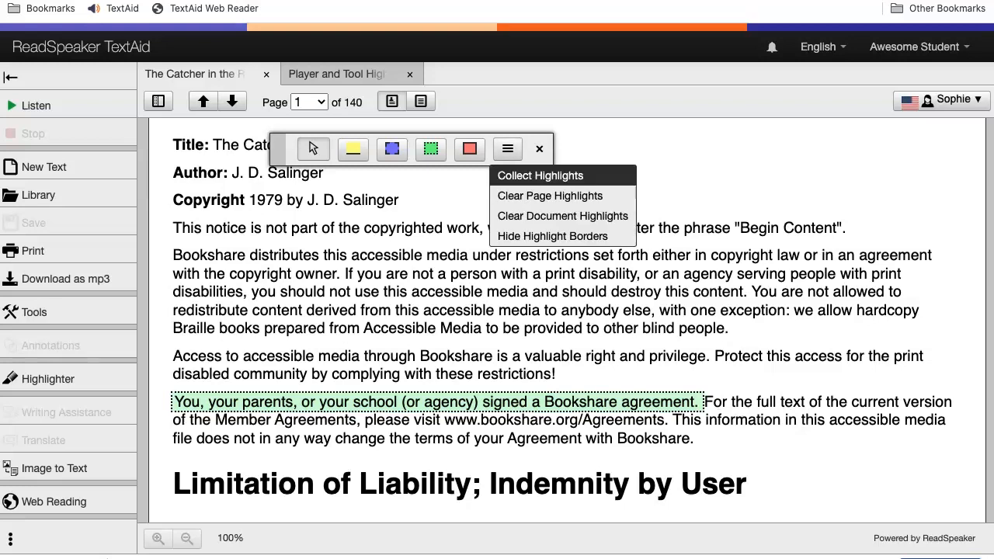
{"action": "key", "text": "Return"}
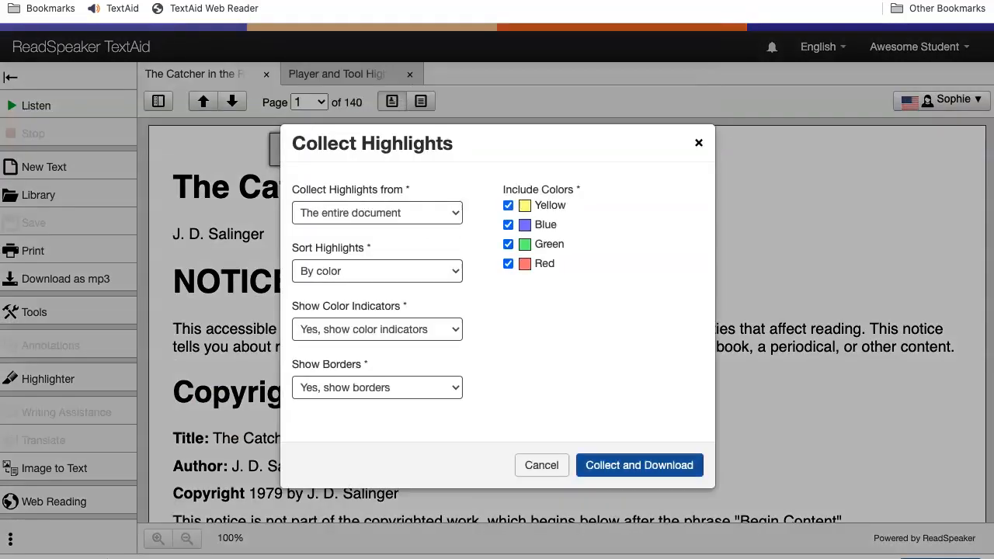
{"action": "key", "text": "Return"}
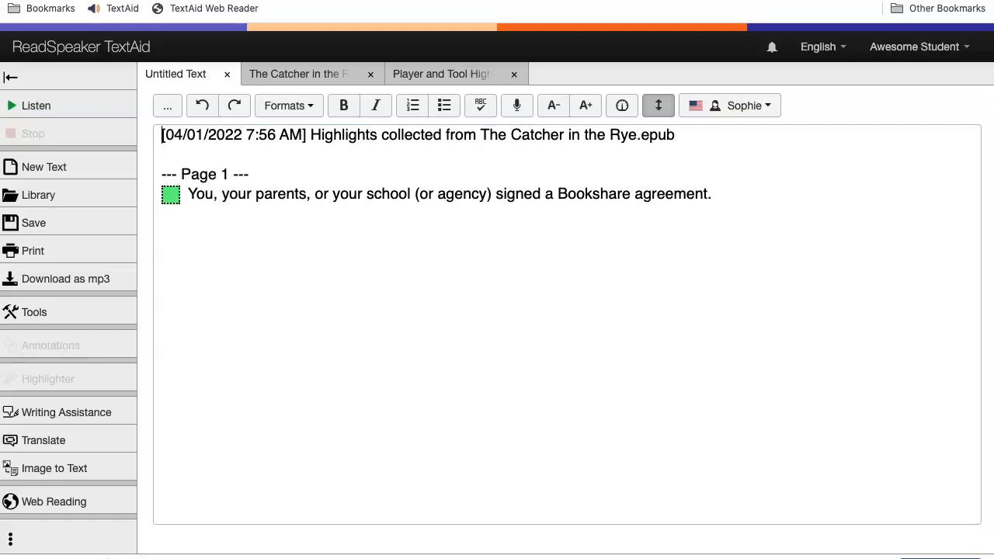
Edit the collected highlights' heading to read "The Catcher in the Rye Notes".
{"action": "left_click_drag", "start_coordinate": [480, 135], "coordinate": [162, 136]}
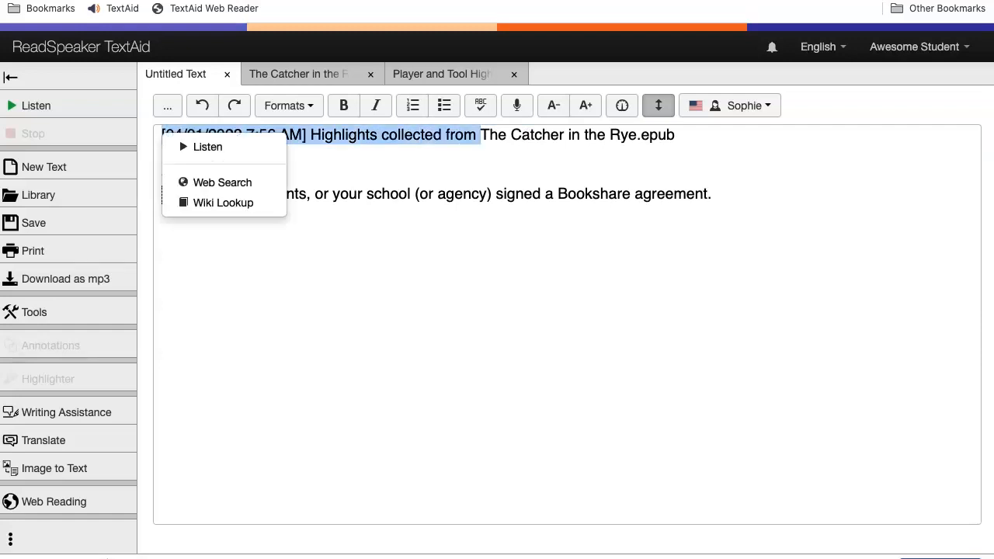
{"action": "key", "text": "BackSpace"}
{"action": "left_click", "coordinate": [162, 154]}
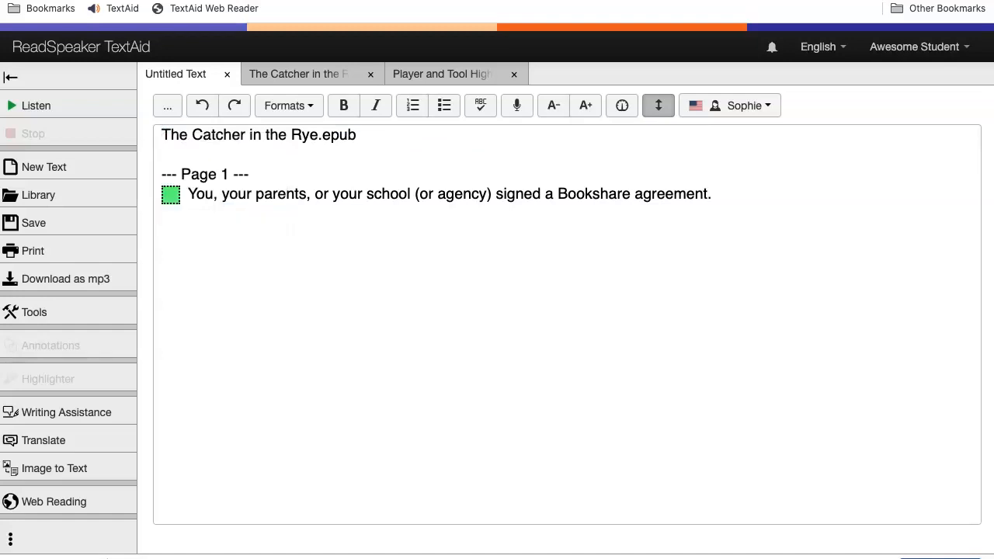
{"action": "left_click", "coordinate": [319, 134]}
{"action": "type", "text": "Notes"}
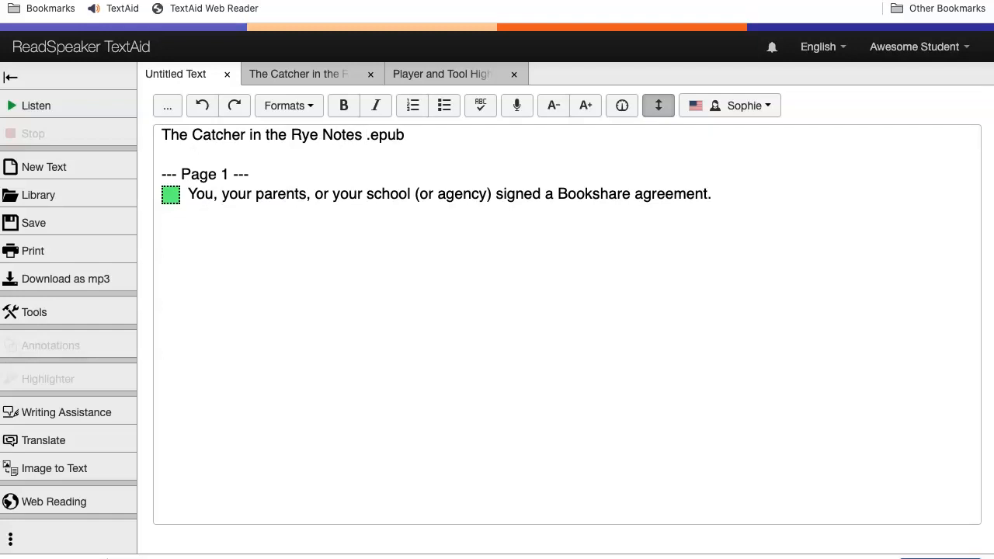
{"action": "left_click_drag", "start_coordinate": [404, 135], "coordinate": [366, 134]}
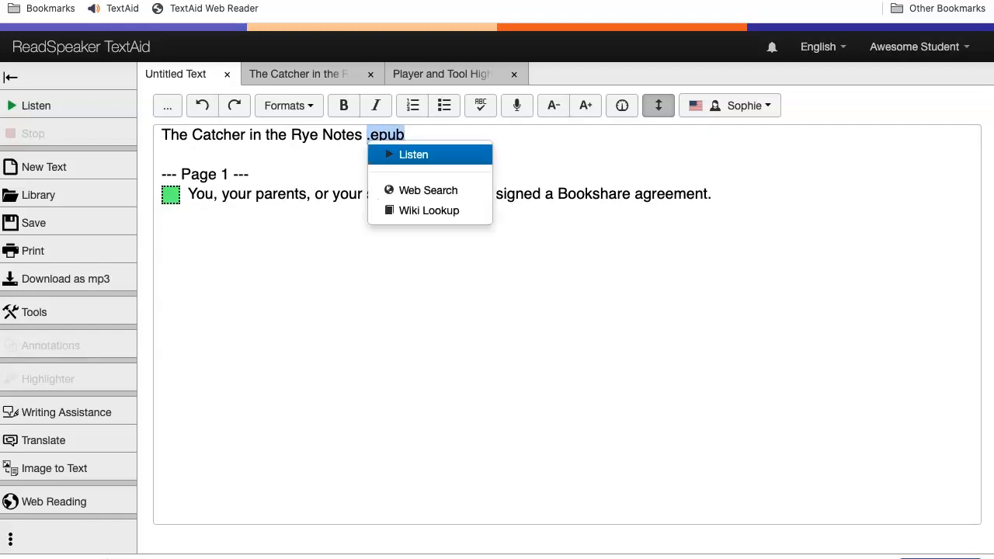
{"action": "key", "text": "BackSpace"}
Add "this is my notes" in italics below the collected sentence and "Citation" on the line under the heading.
{"action": "left_click", "coordinate": [162, 214]}
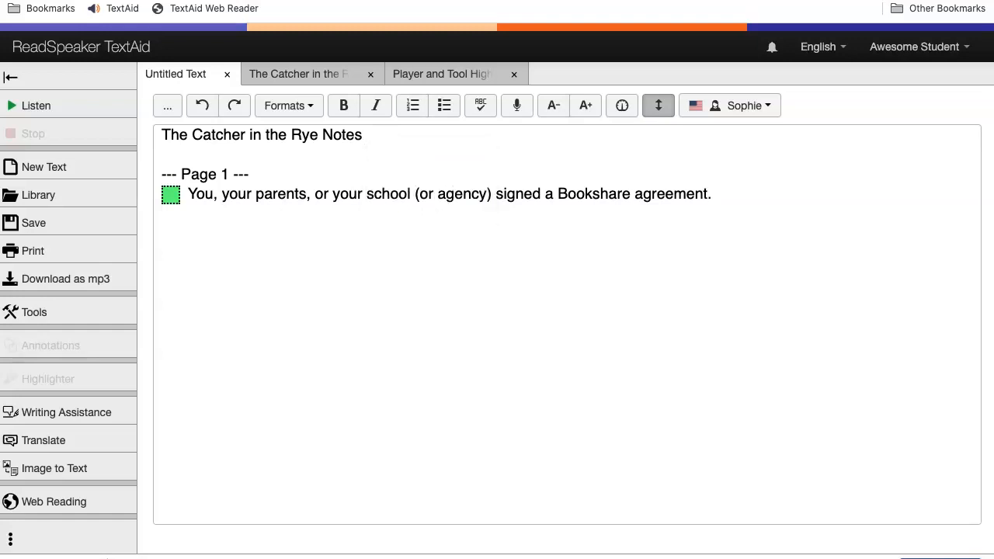
{"action": "key", "text": "Return"}
{"action": "type", "text": "this is my notes"}
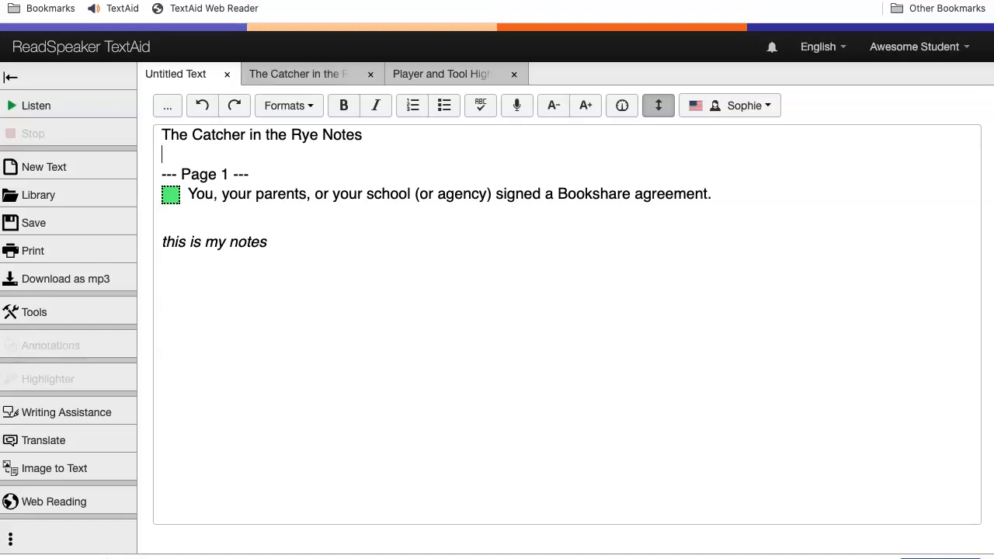
{"action": "type", "text": "Citation"}
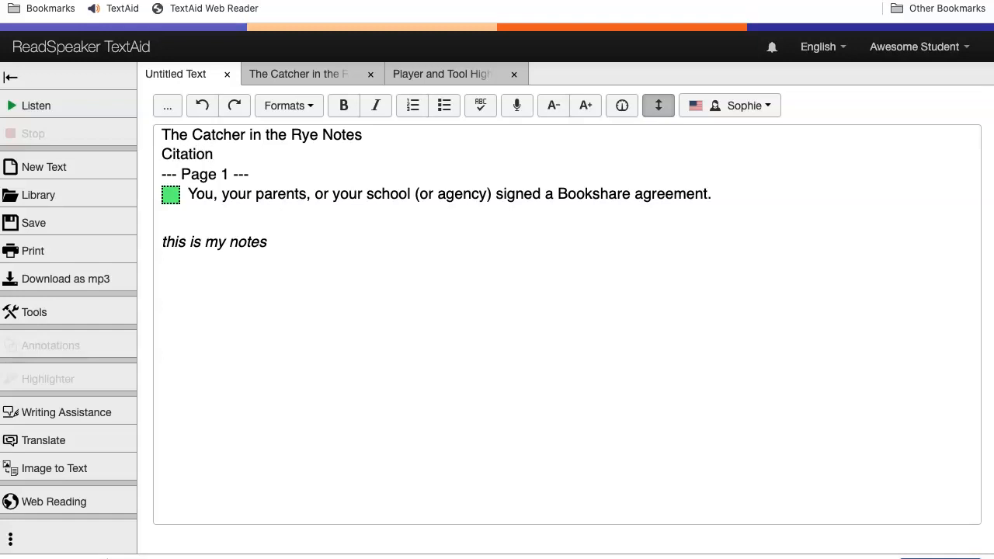
Save the notes in the TextAid Library's Root folder with the title "The Catcher in the Rye Notes".
{"action": "double_click", "coordinate": [177, 74]}
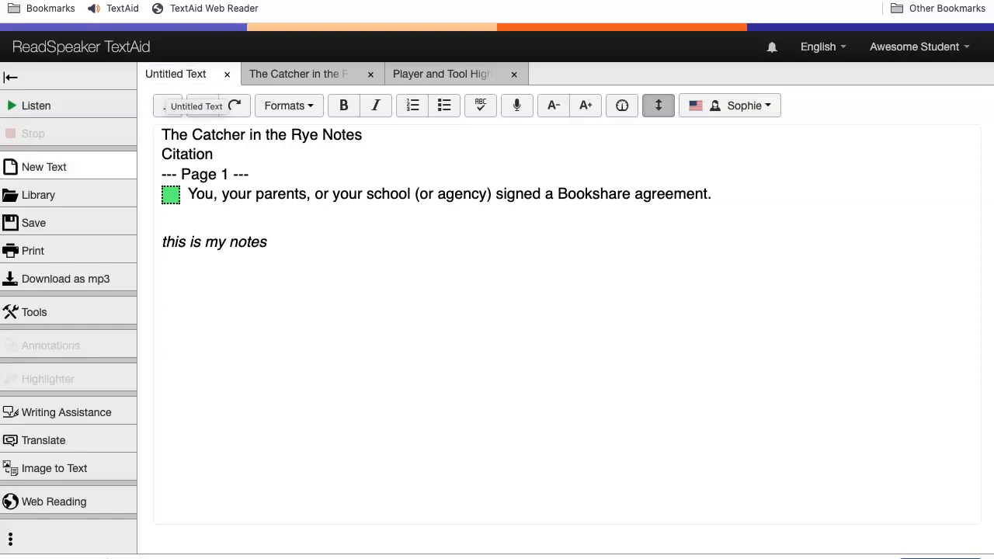
{"action": "left_click", "coordinate": [37, 226]}
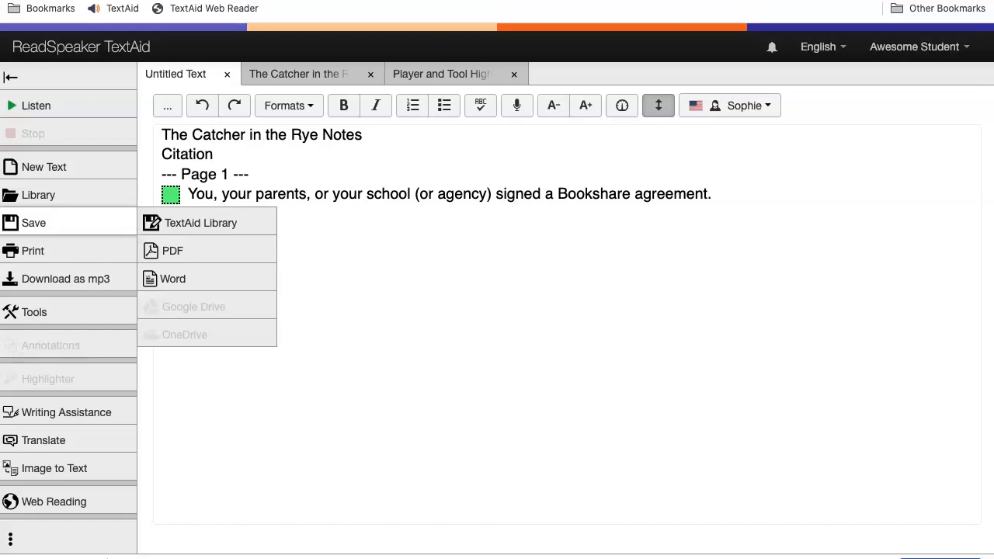
{"action": "left_click", "coordinate": [62, 225]}
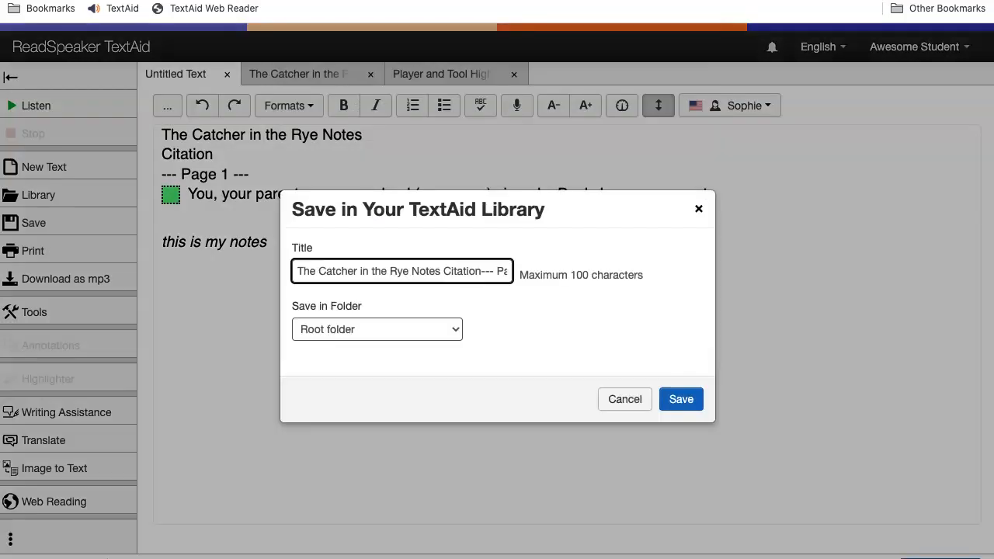
{"action": "left_click_drag", "start_coordinate": [443, 271], "coordinate": [510, 272]}
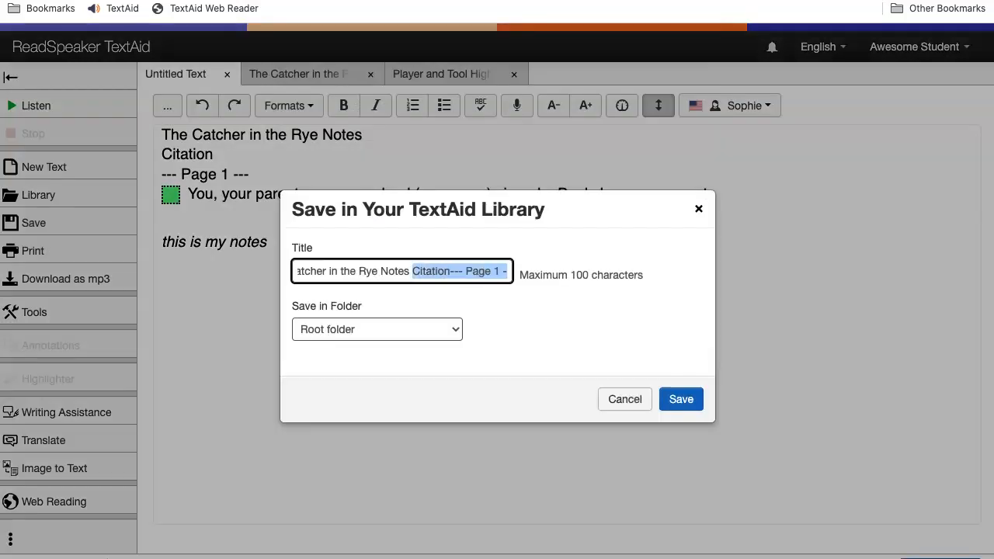
{"action": "key", "text": "BackSpace"}
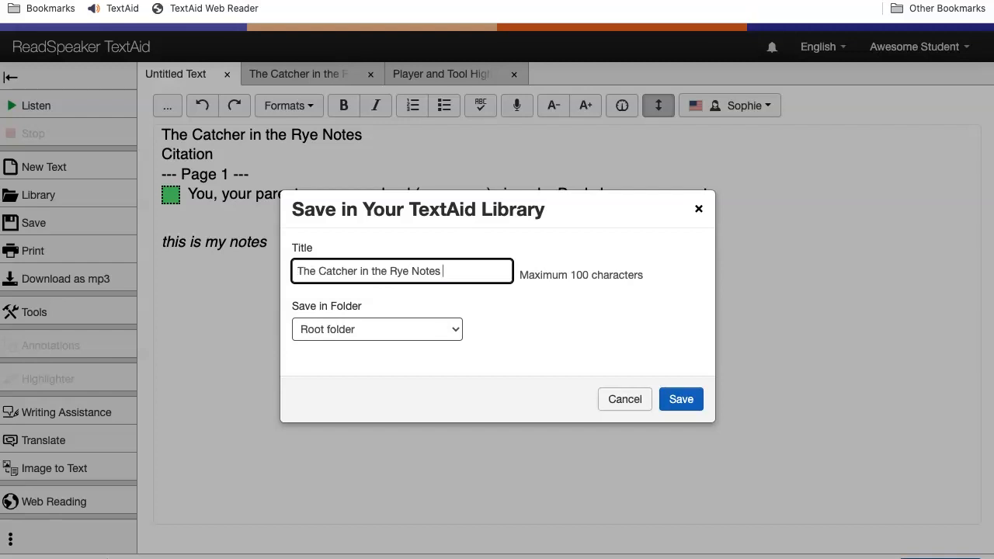
{"action": "left_click", "coordinate": [377, 329]}
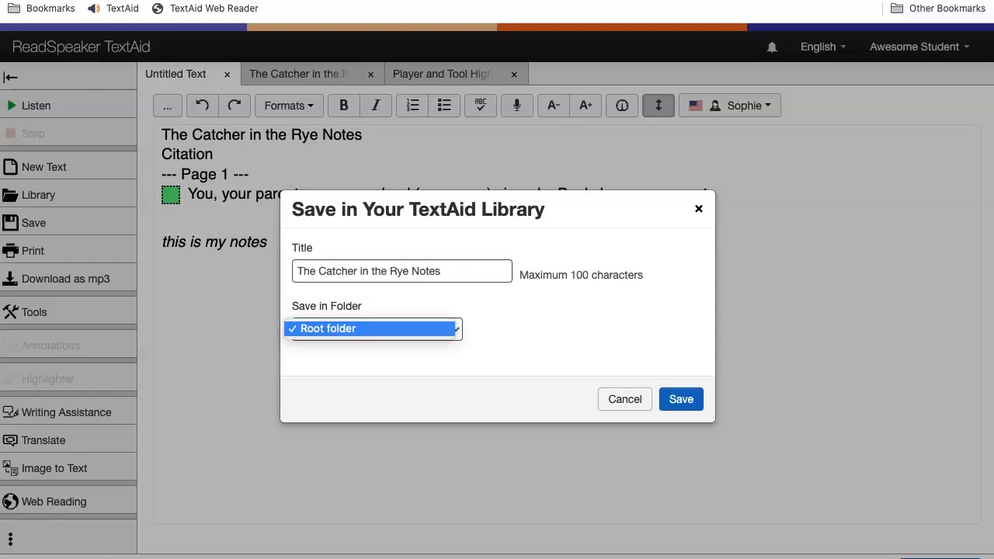
{"action": "left_click", "coordinate": [327, 329]}
{"action": "left_click", "coordinate": [681, 399]}
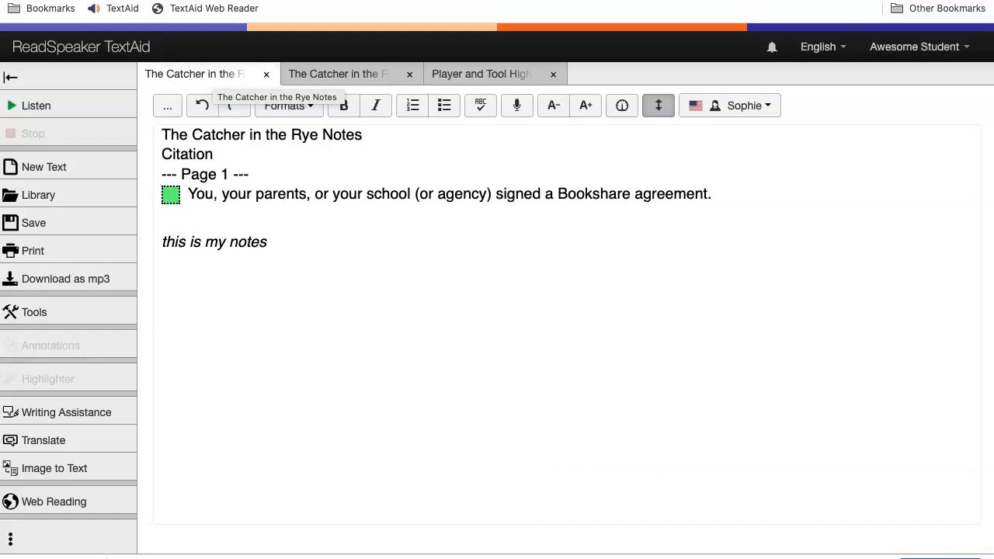
Create a new text document and review the editor's additional formatting commands.
{"action": "left_click", "coordinate": [69, 166]}
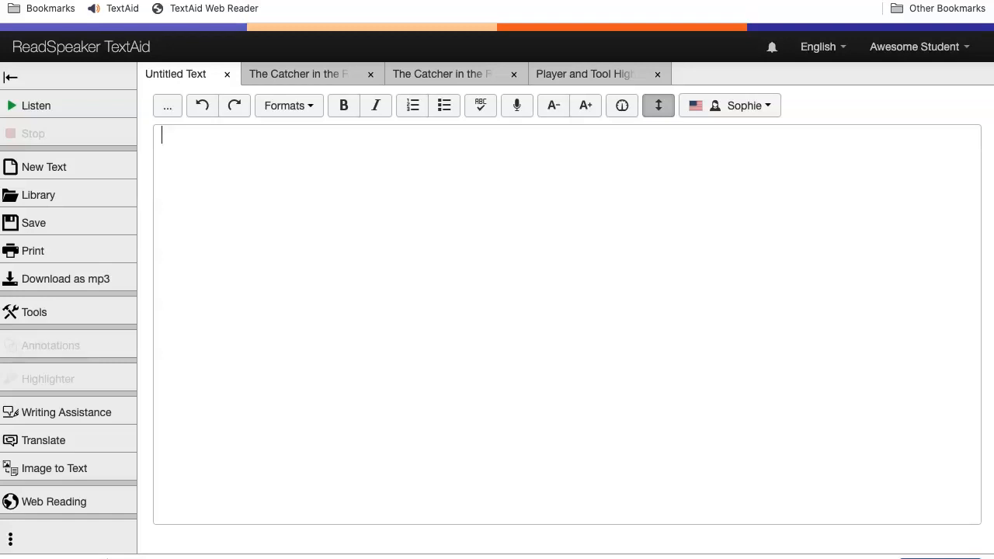
{"action": "left_click", "coordinate": [168, 105]}
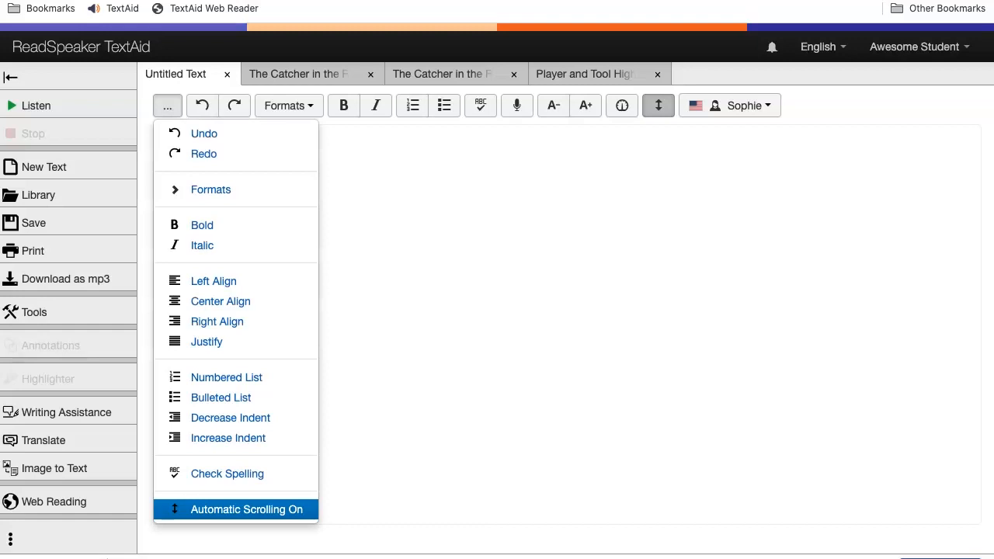
{"action": "left_click", "coordinate": [567, 311]}
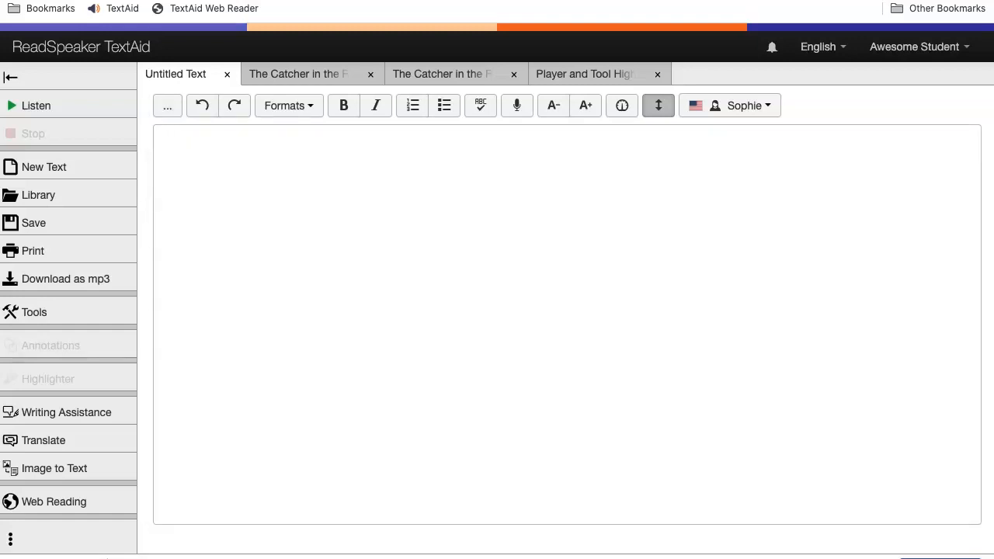
Dictate "there are two foxes playing outside my window! they are running, jumping, and acting like fools. why are they doing that?".
{"action": "left_click", "coordinate": [517, 106]}
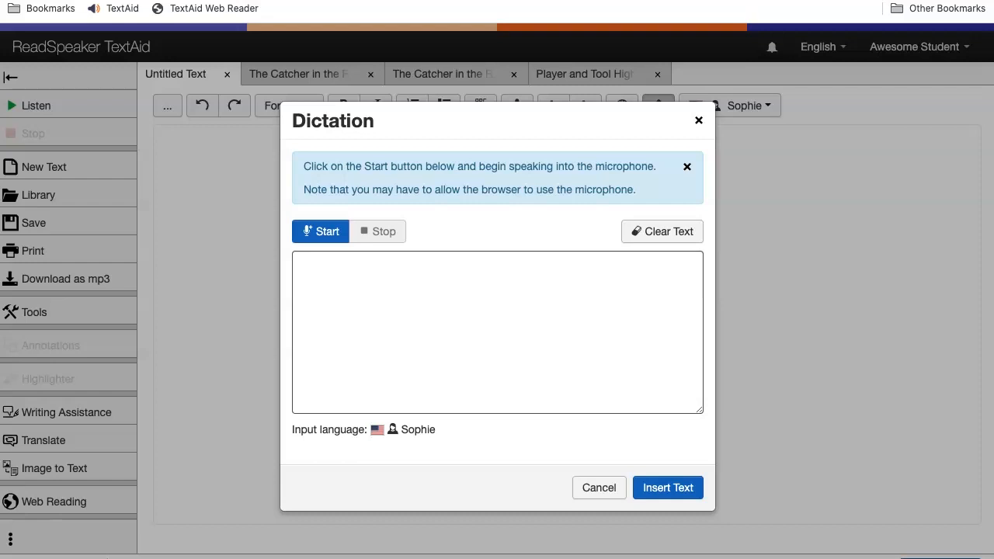
{"action": "left_click", "coordinate": [320, 231]}
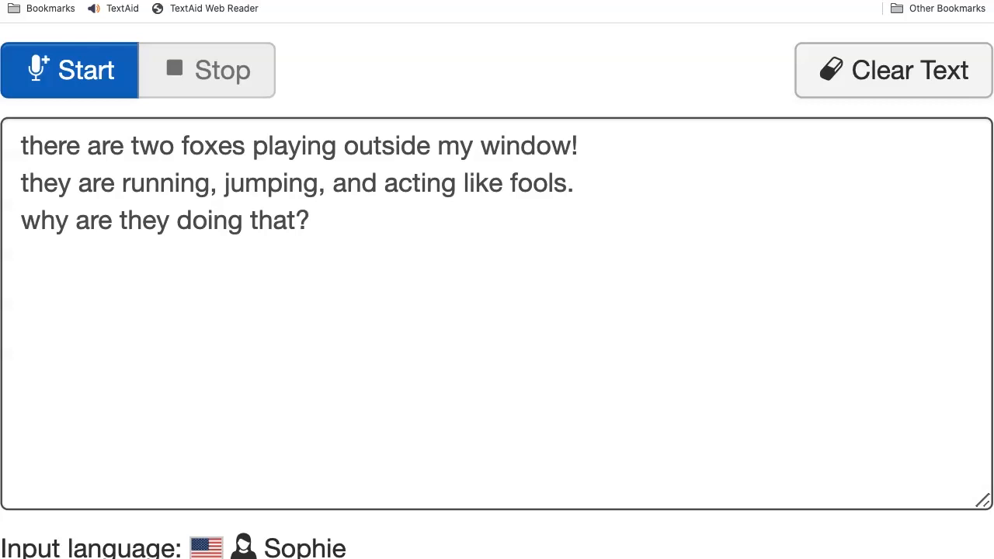
Capitalize the first letter of each of the three dictated sentences and insert the text into the document.
{"action": "left_click", "coordinate": [21, 145]}
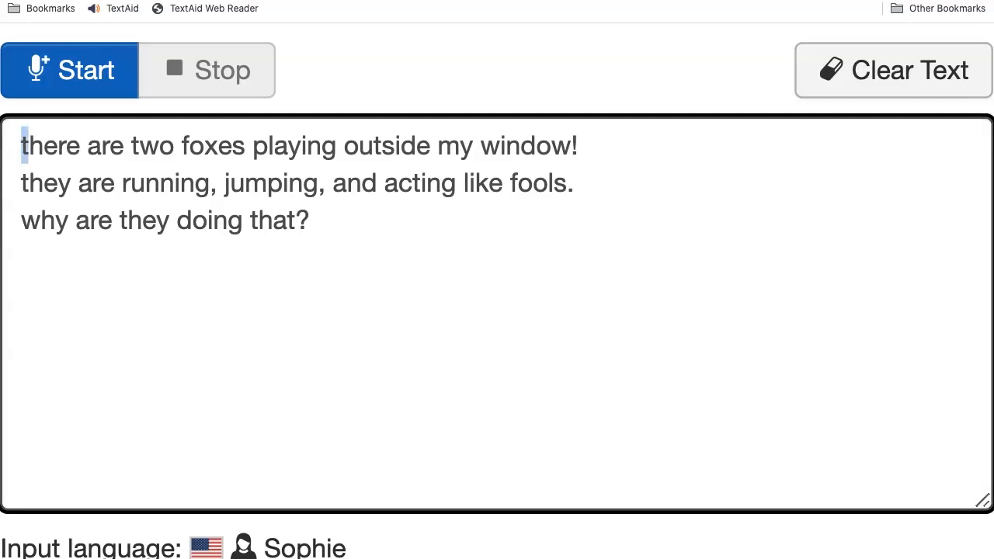
{"action": "type", "text": "T"}
{"action": "left_click", "coordinate": [20, 183]}
{"action": "key", "text": "shift+Right"}
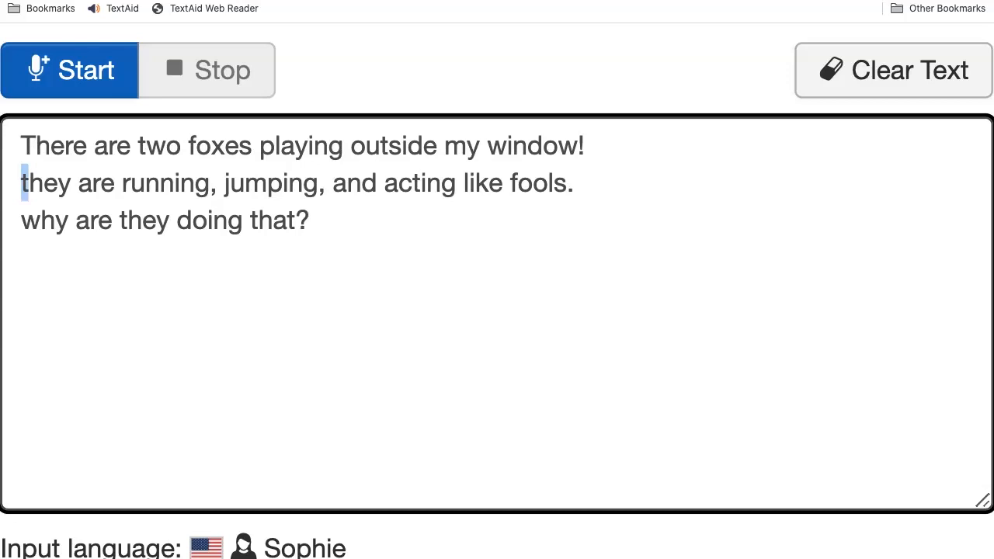
{"action": "type", "text": "T"}
{"action": "left_click", "coordinate": [21, 219]}
{"action": "key", "text": "shift+Right"}
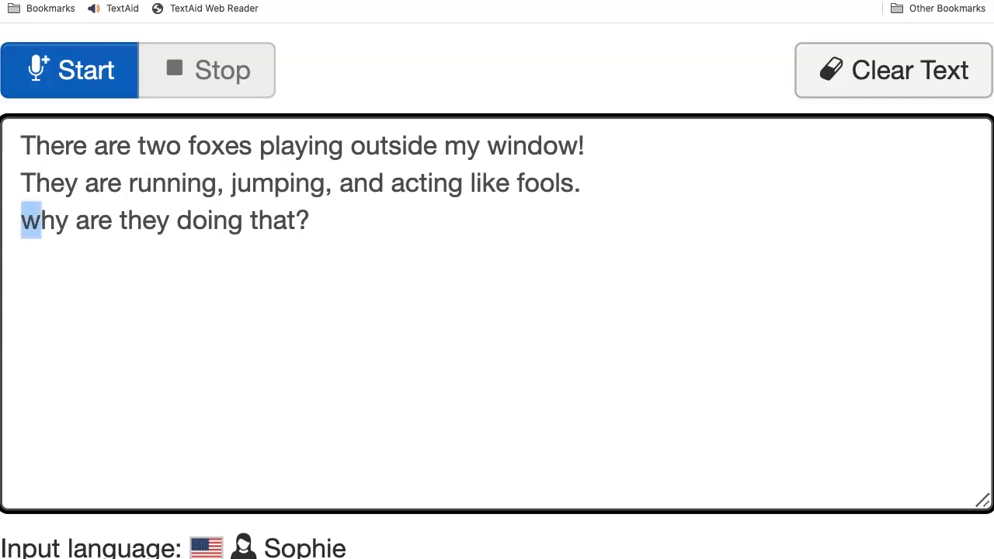
{"action": "type", "text": "W"}
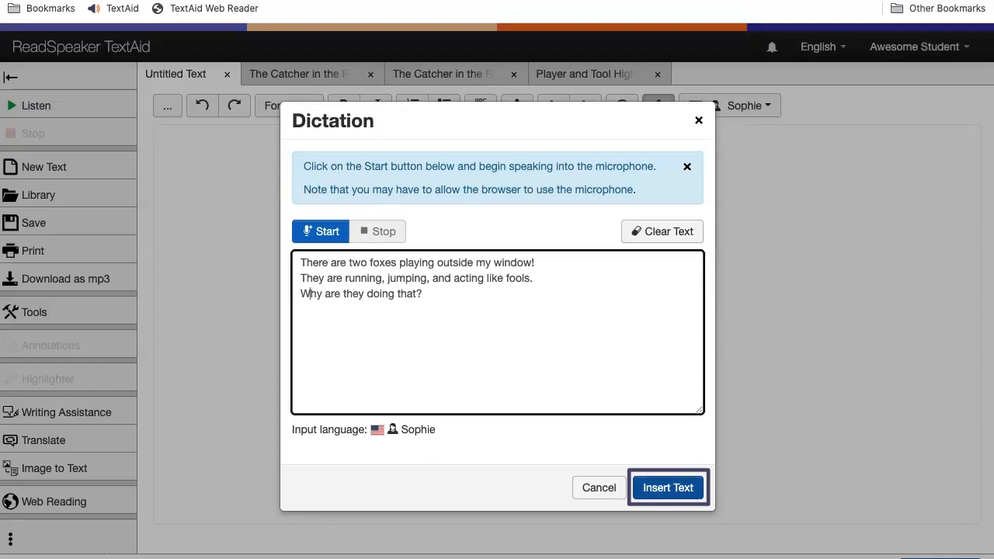
{"action": "key", "text": "Return"}
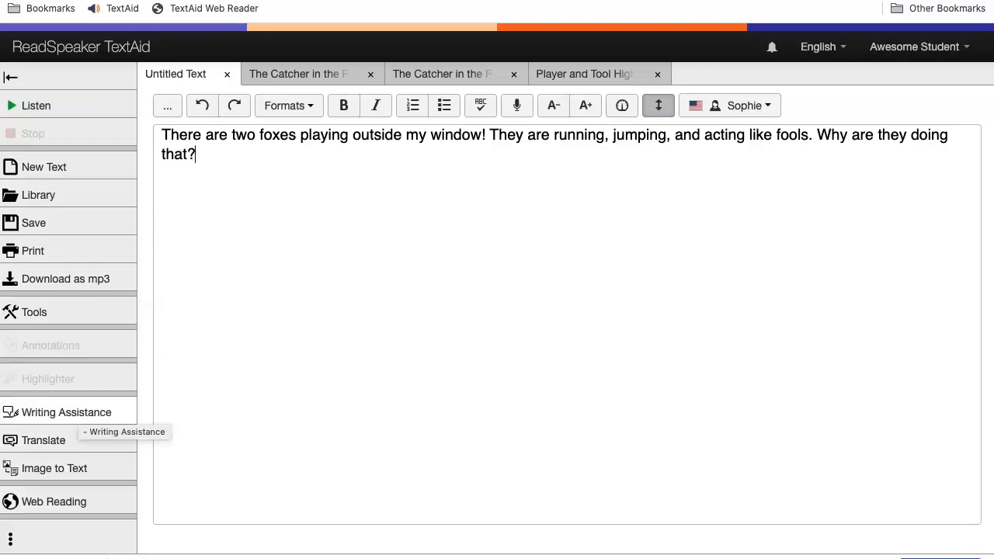
Set writing assistance to stop reading sentences aloud and to suggest words while typing, with the short delay.
{"action": "left_click", "coordinate": [78, 412]}
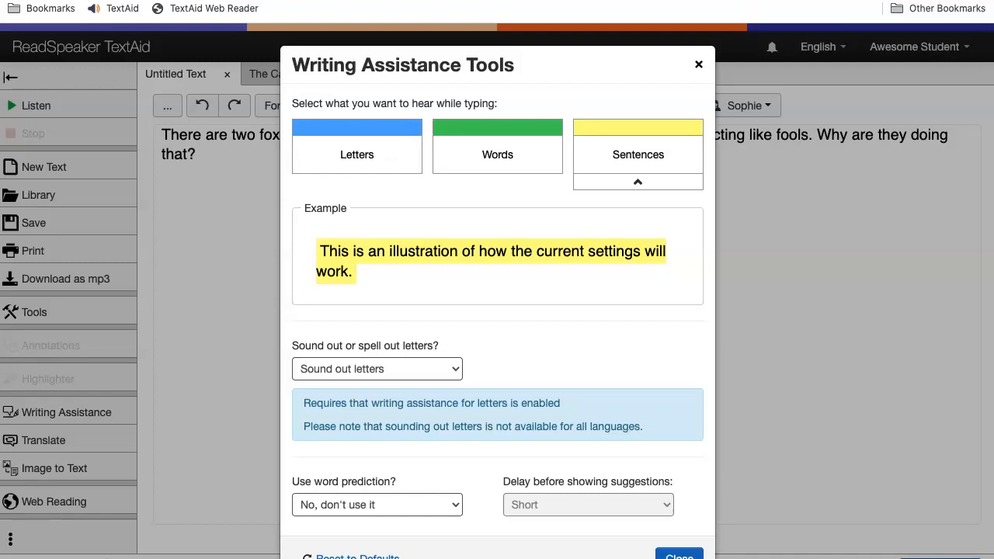
{"action": "left_click", "coordinate": [378, 369]}
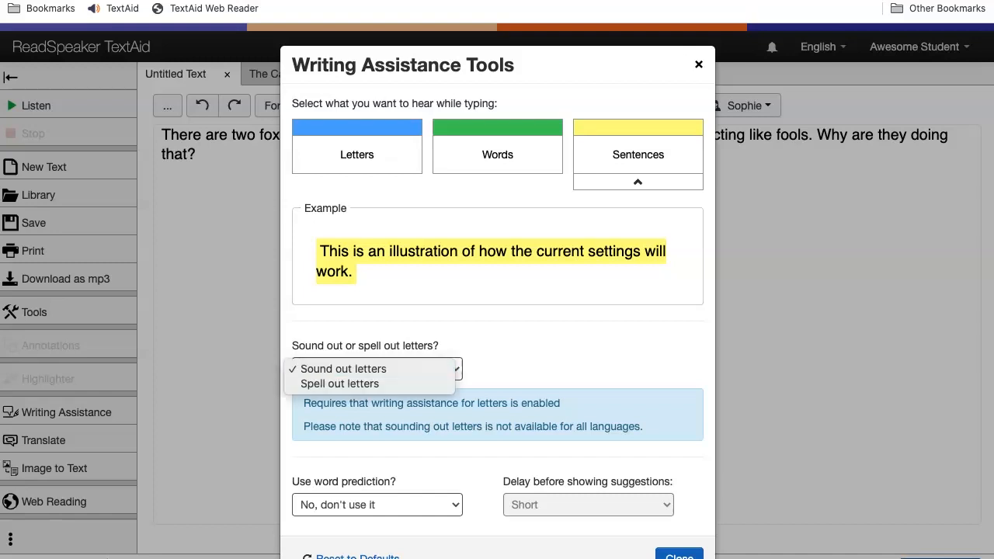
{"action": "key", "text": "Escape"}
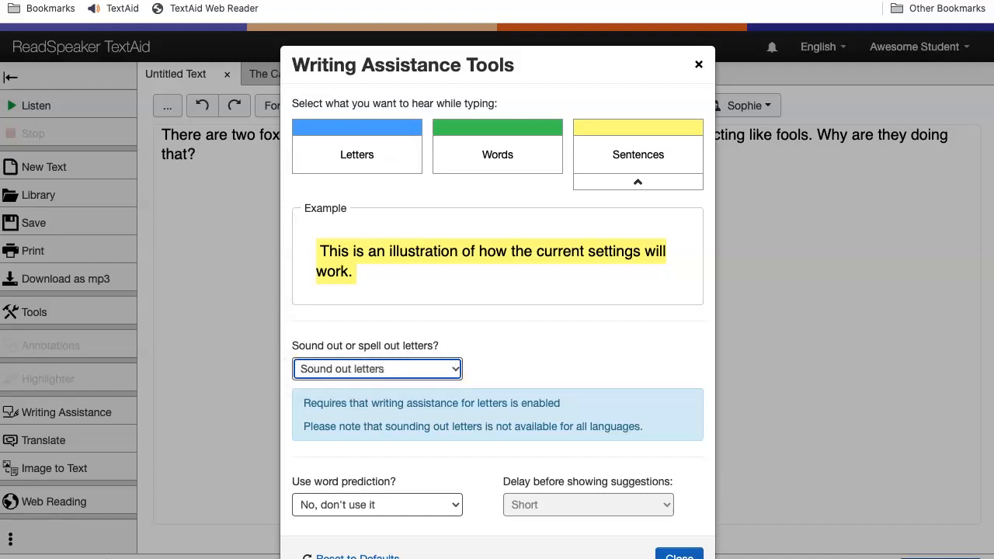
{"action": "left_click", "coordinate": [638, 155]}
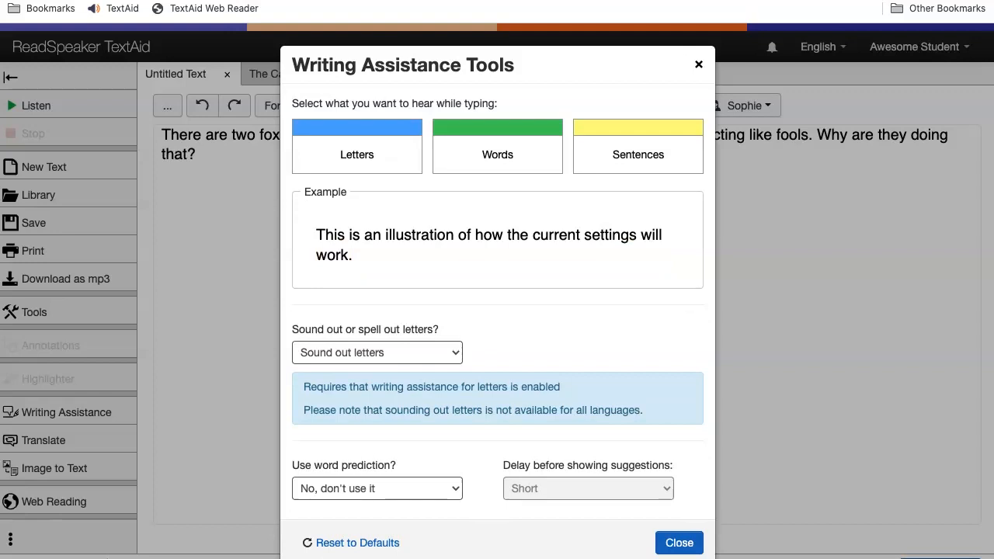
{"action": "left_click", "coordinate": [377, 488]}
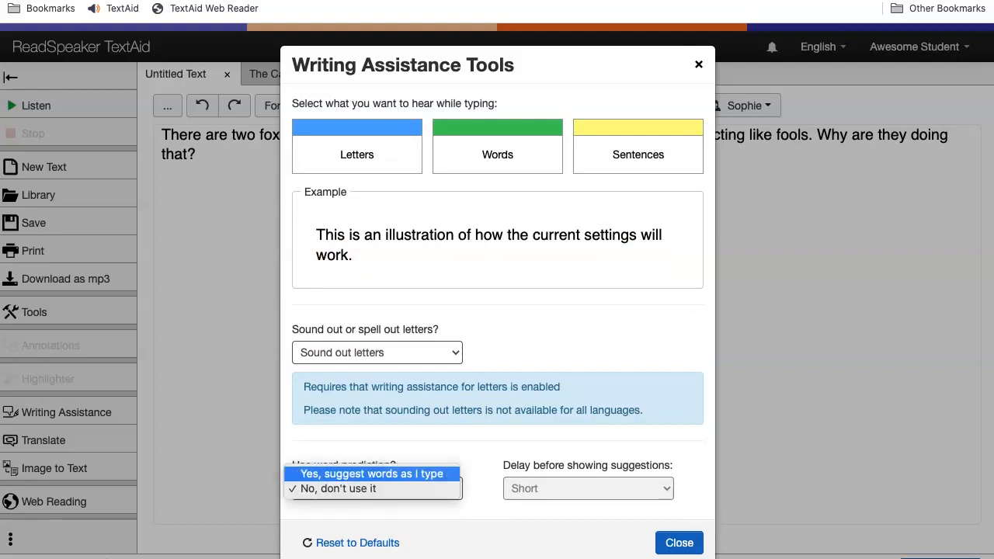
{"action": "left_click", "coordinate": [372, 474]}
{"action": "left_click", "coordinate": [588, 488]}
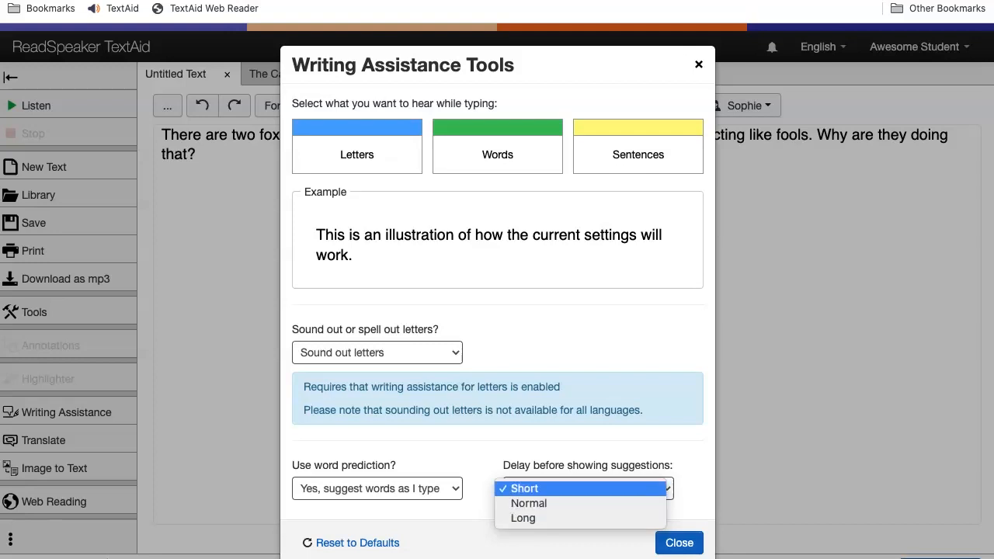
{"action": "left_click", "coordinate": [679, 542]}
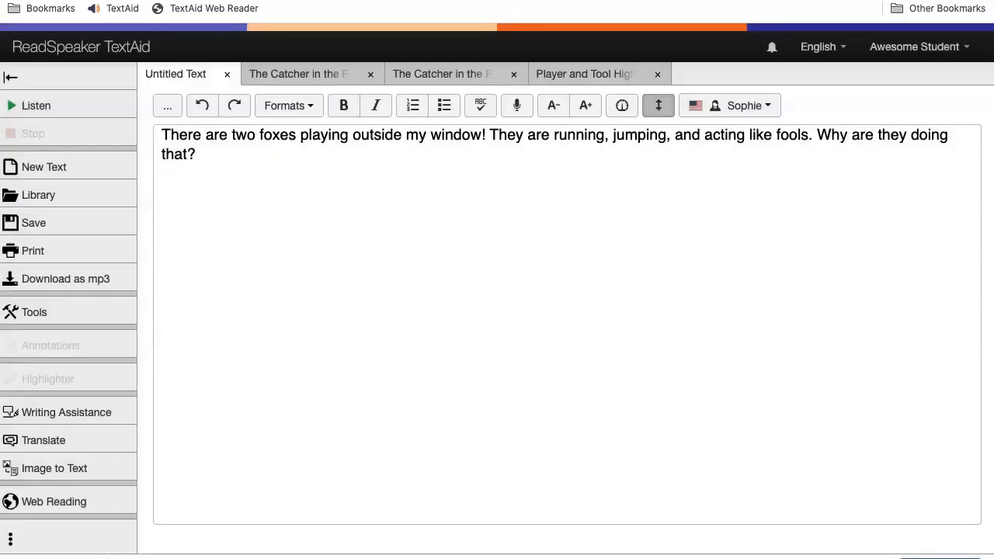
Write "There are some" in a new paragraph and complete it with the suggested word "time".
{"action": "key", "text": "Return"}
{"action": "type", "text": "There are some"}
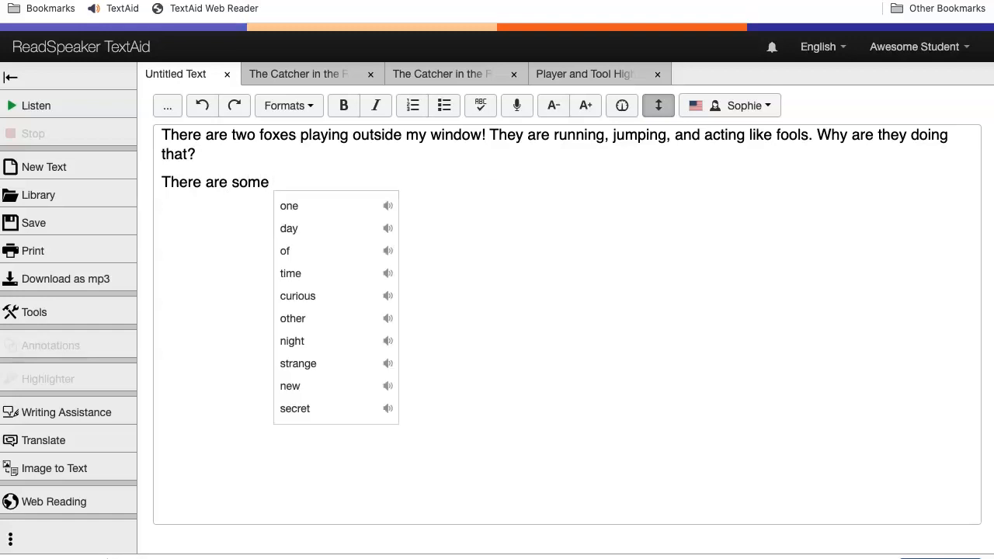
{"action": "key", "text": "Down"}
{"action": "key", "text": "Down"}
{"action": "key", "text": "Down"}
{"action": "key", "text": "Down"}
{"action": "key", "text": "Down"}
{"action": "key", "text": "Down"}
{"action": "key", "text": "Down"}
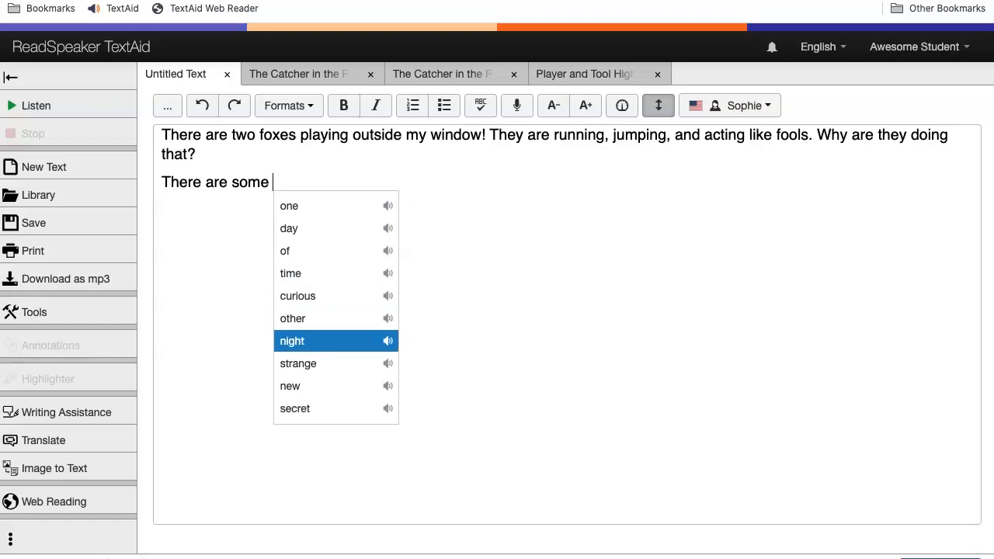
{"action": "key", "text": "Up"}
{"action": "key", "text": "Up"}
{"action": "key", "text": "Up"}
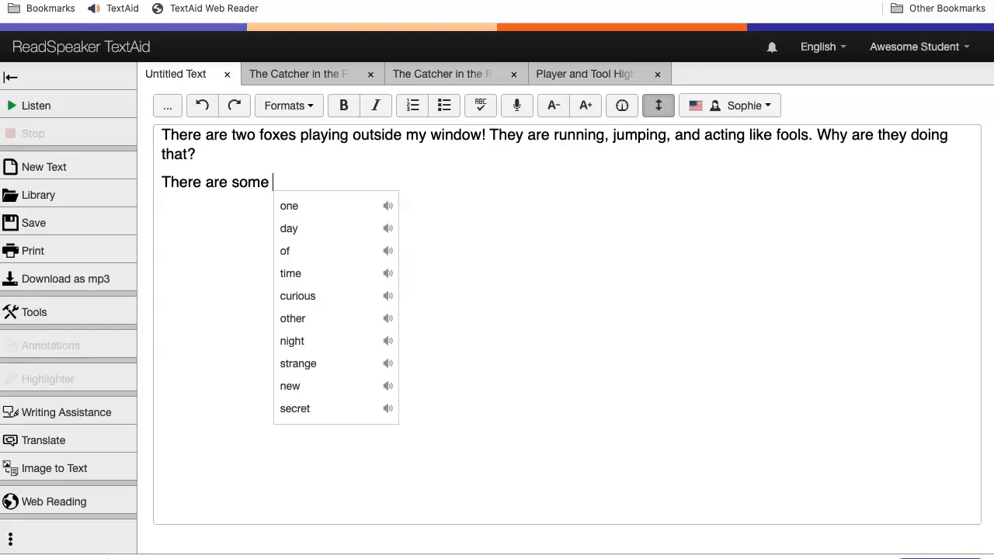
{"action": "type", "text": "time"}
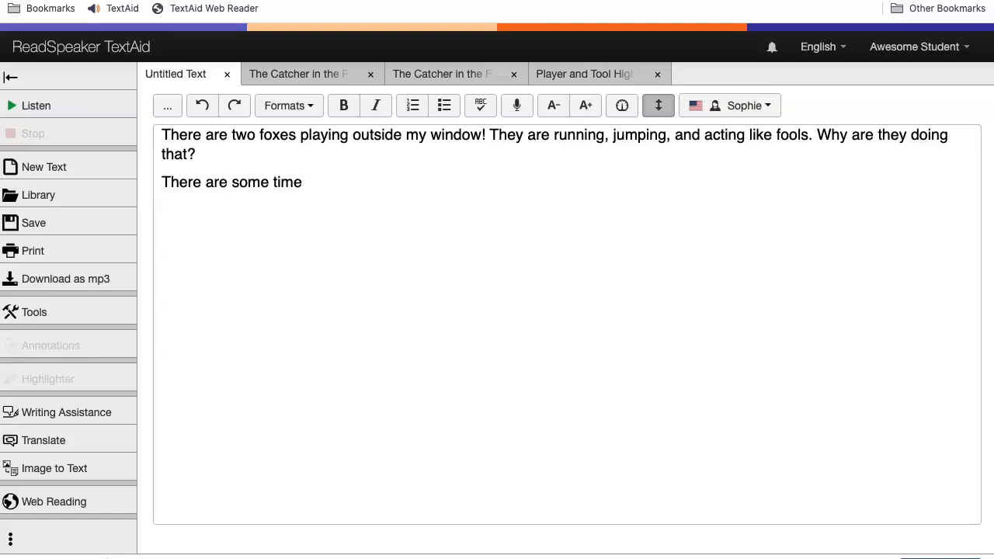
Turn off word prediction in the writing assistance settings.
{"action": "left_click", "coordinate": [66, 412]}
{"action": "left_click", "coordinate": [378, 488]}
{"action": "left_click", "coordinate": [350, 504]}
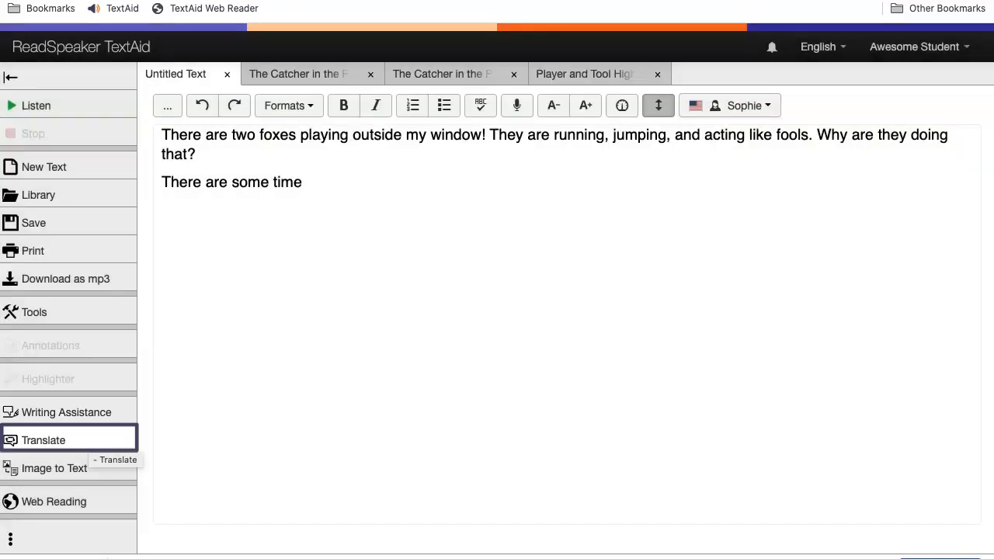
Translate the document into Canadian French and listen to its first sentence.
{"action": "left_click", "coordinate": [73, 440]}
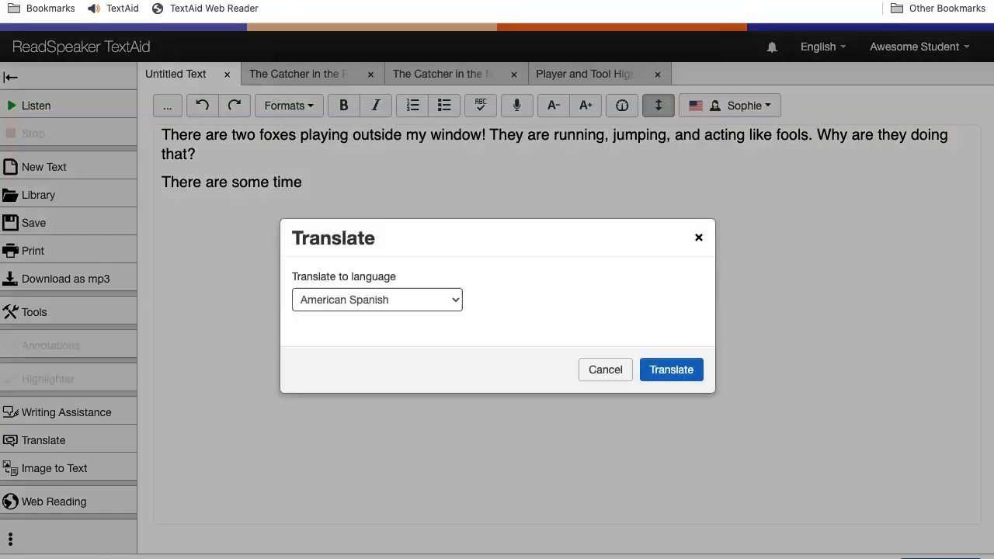
{"action": "left_click", "coordinate": [377, 299]}
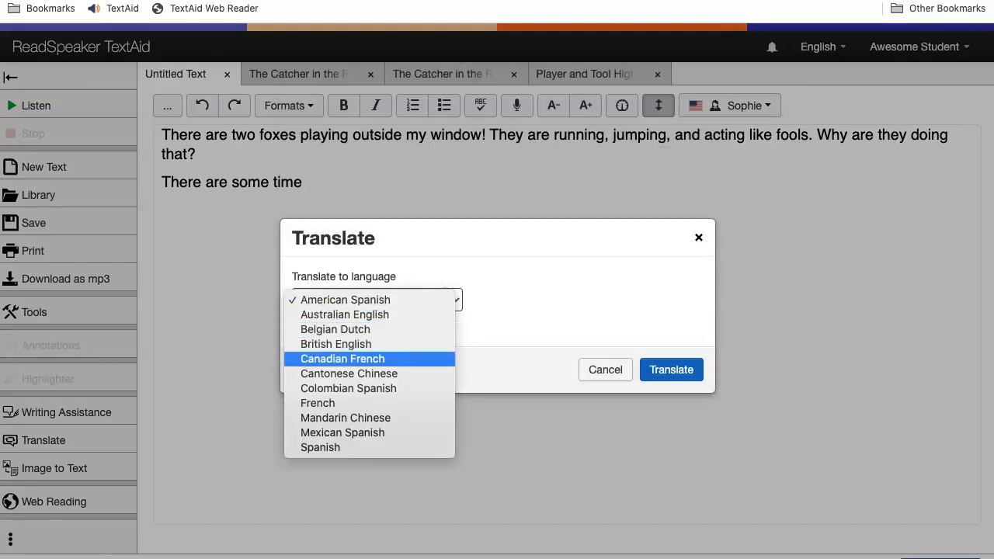
{"action": "key", "text": "Return"}
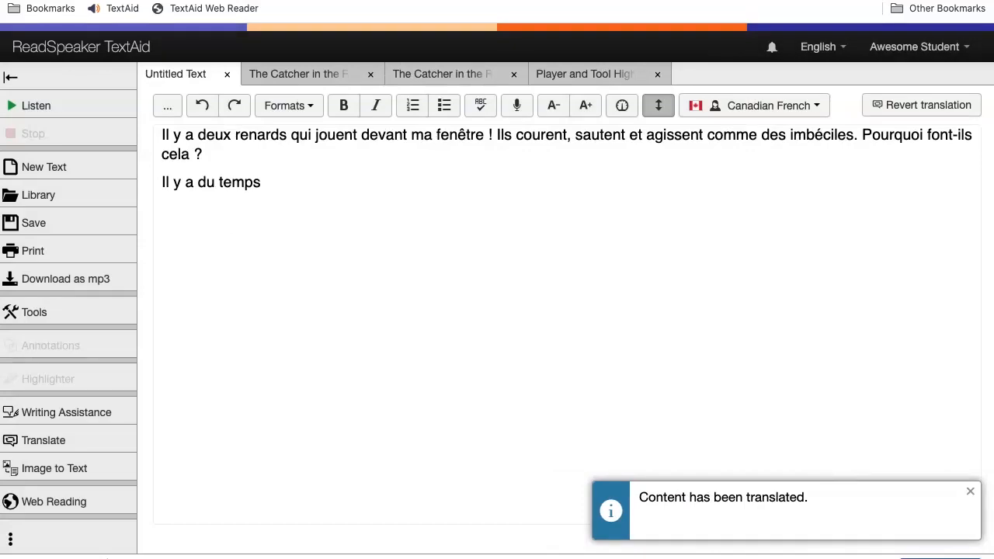
{"action": "left_click_drag", "start_coordinate": [162, 134], "coordinate": [496, 136]}
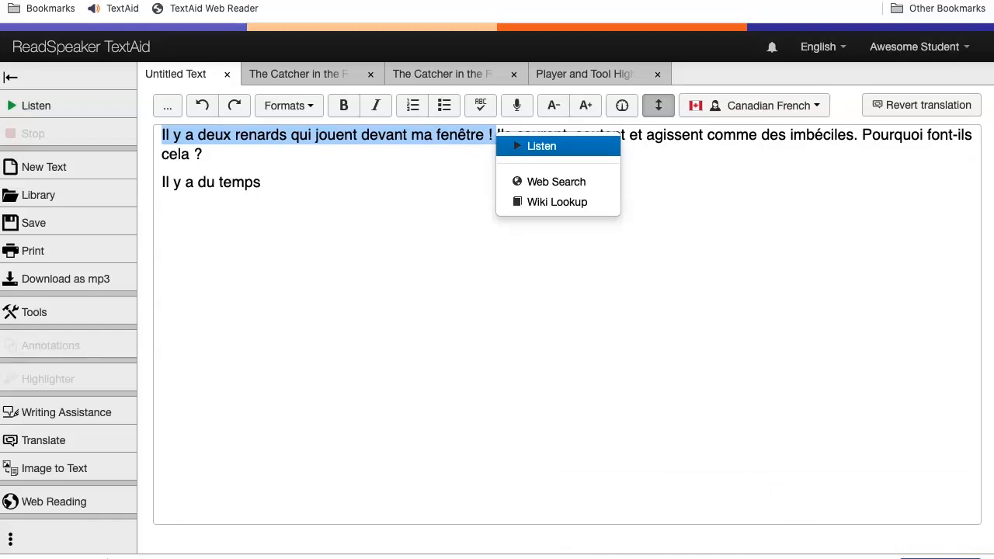
{"action": "left_click", "coordinate": [541, 146]}
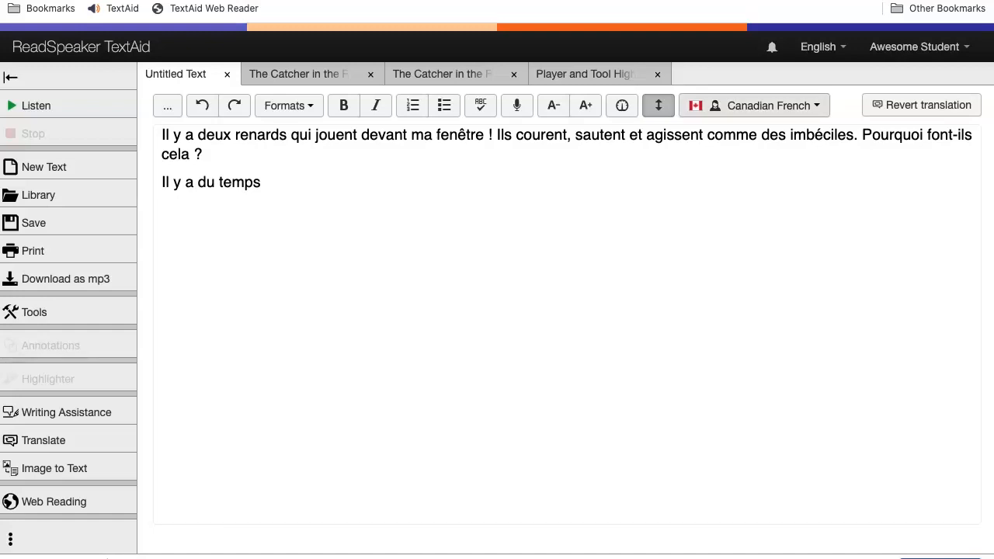
Review the available reading voices and revert the Canadian French translation.
{"action": "left_click", "coordinate": [768, 105]}
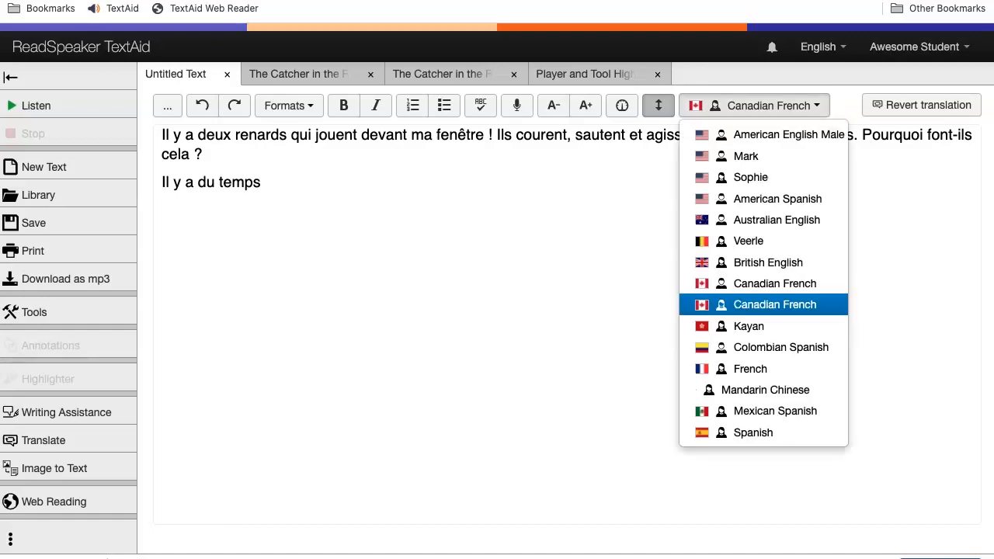
{"action": "key", "text": "Escape"}
{"action": "key", "text": "Tab"}
{"action": "key", "text": "Return"}
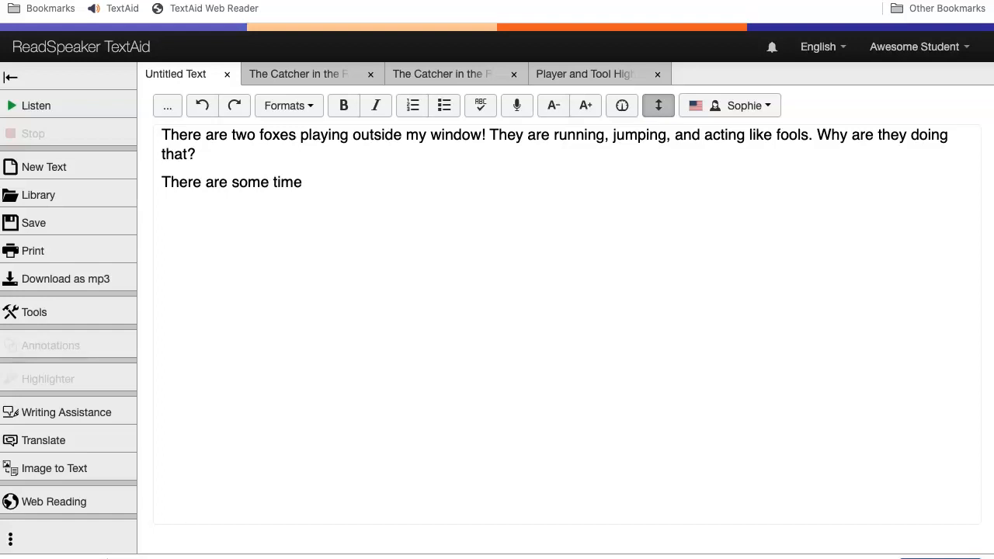
Start an image-to-text conversion and choose IMG_1713 copy.jpg from the Desktop as the image to upload.
{"action": "key", "text": "Tab"}
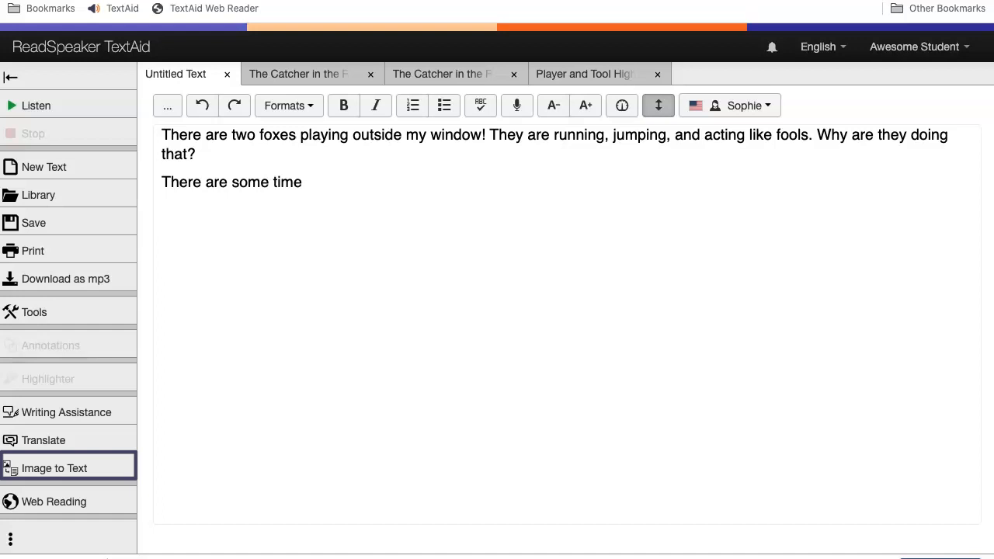
{"action": "key", "text": "Return"}
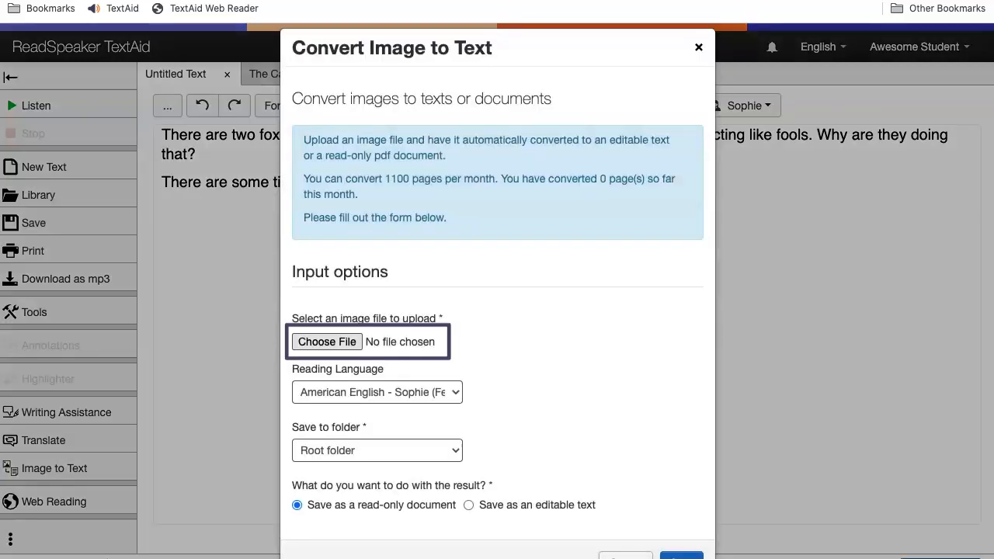
{"action": "key", "text": "Return"}
{"action": "left_click", "coordinate": [219, 202]}
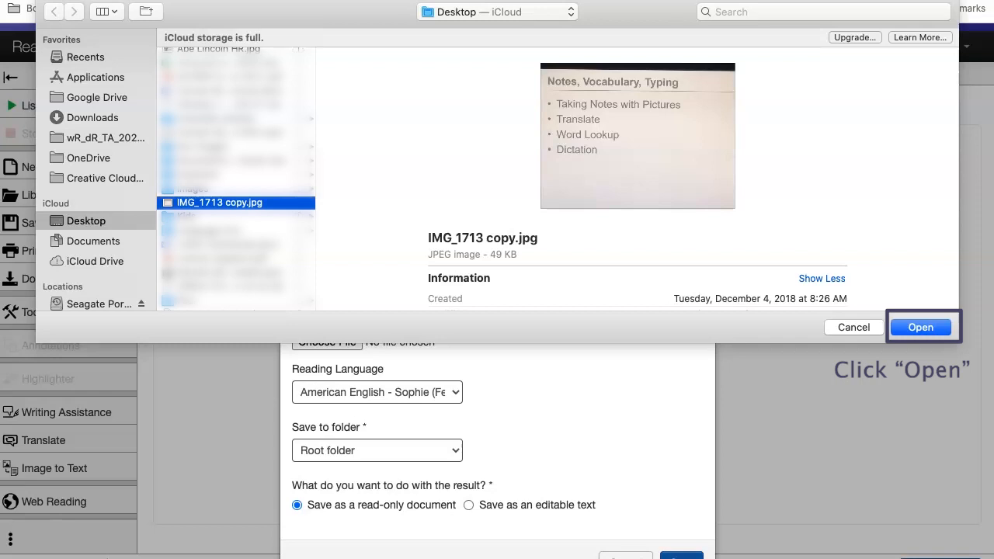
{"action": "key", "text": "Return"}
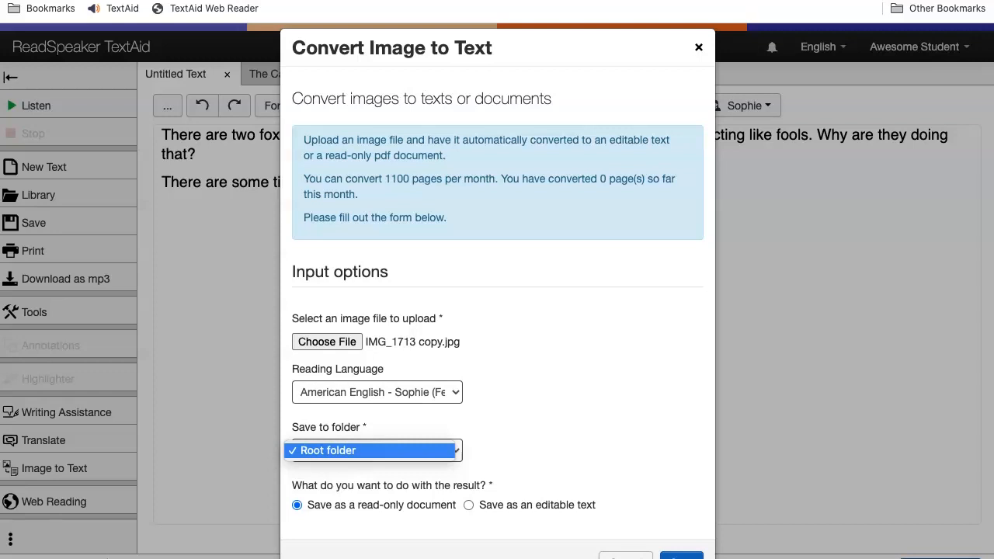
Convert the image to an editable text saved in the Root folder with the filename "Sault".
{"action": "key", "text": "Return"}
{"action": "key", "text": "Tab"}
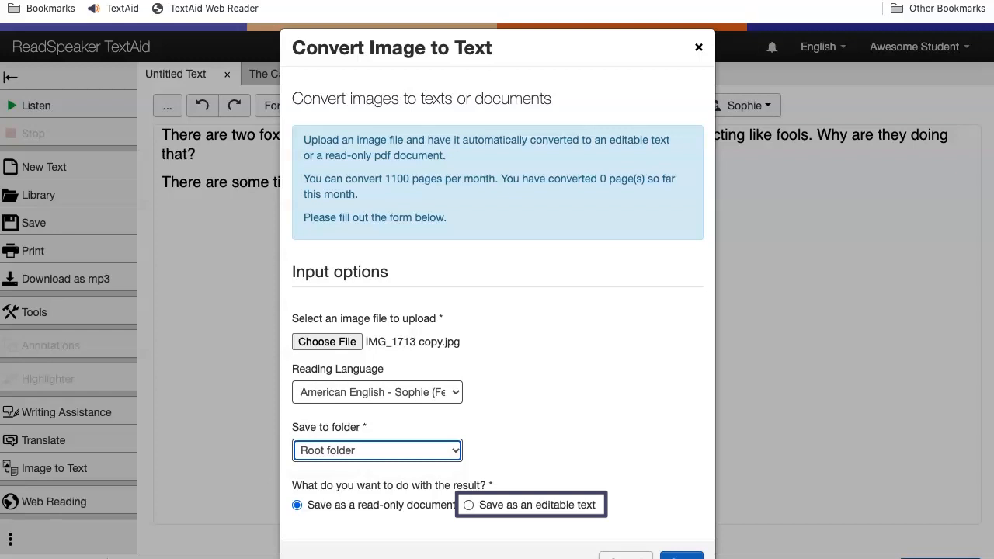
{"action": "key", "text": "space"}
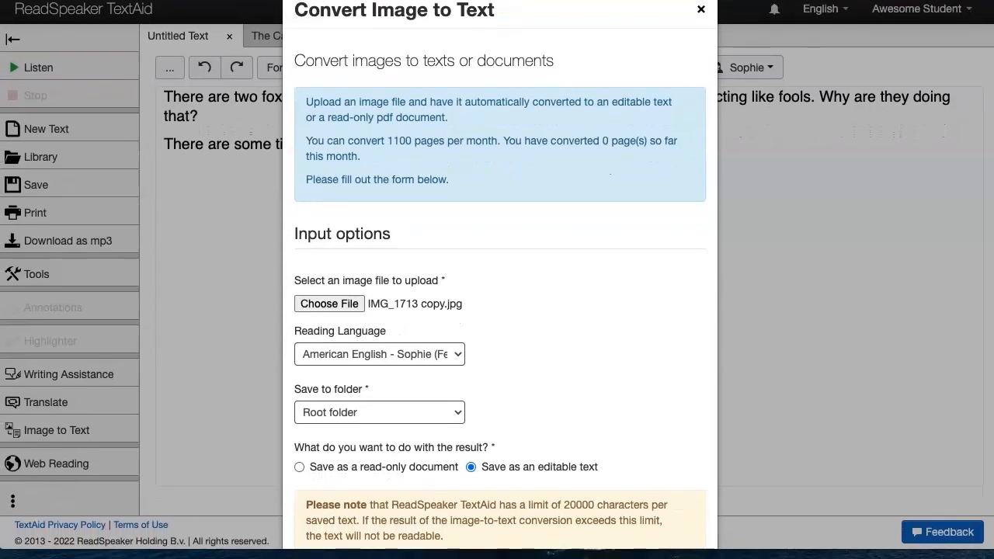
{"action": "scroll", "coordinate": [499, 311], "scroll_direction": "down", "scroll_amount": 5}
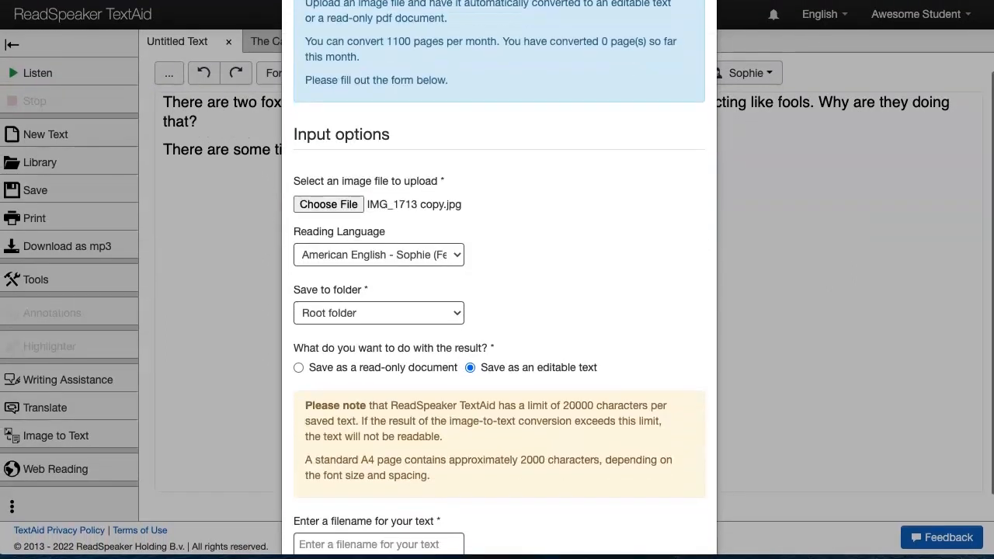
{"action": "left_click", "coordinate": [378, 468]}
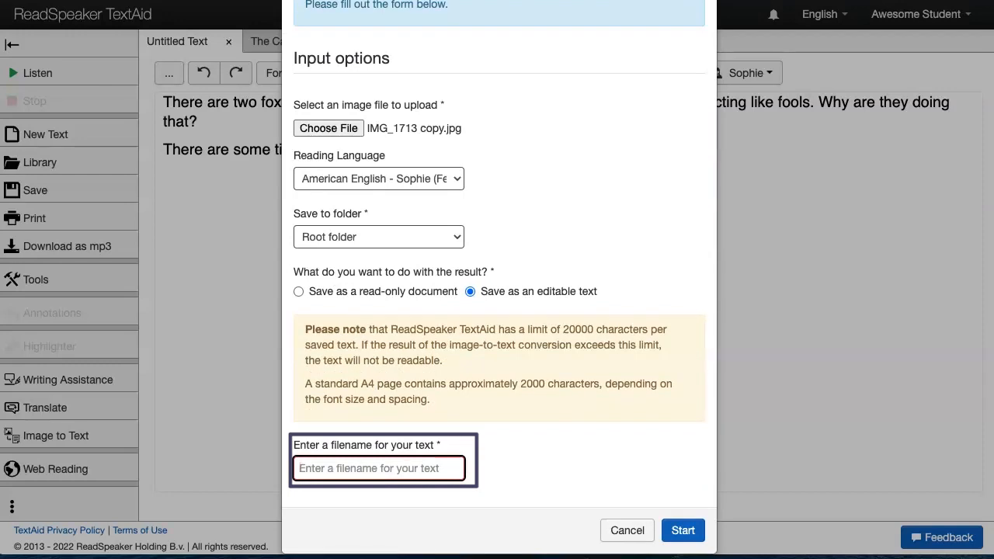
{"action": "type", "text": "Sault"}
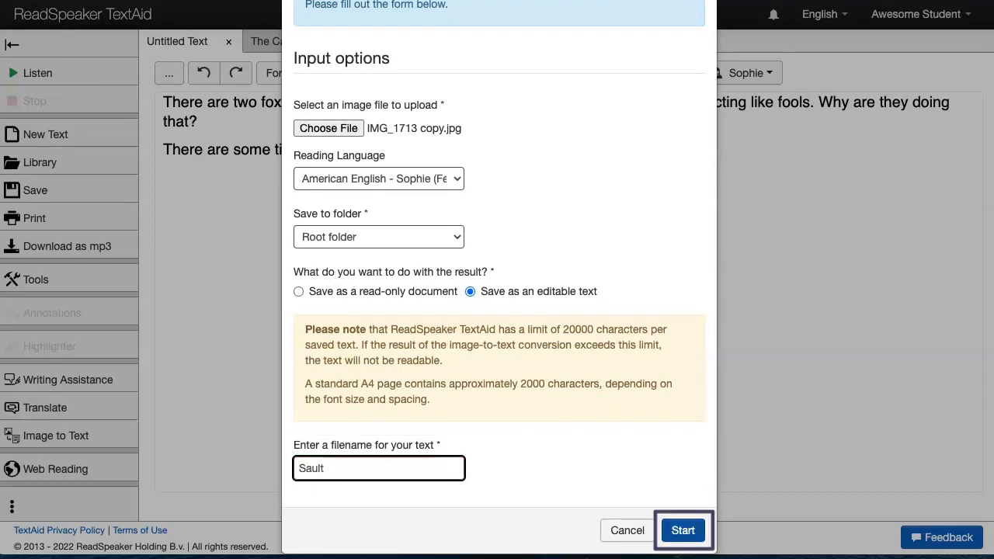
{"action": "key", "text": "Return"}
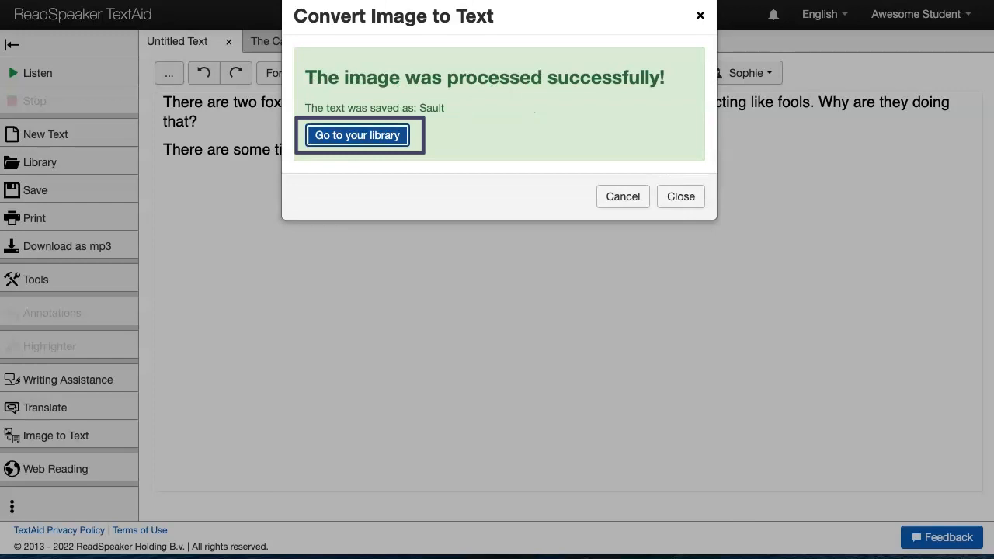
Open the converted text "Sault" from the library and close the original image's preview.
{"action": "key", "text": "Return"}
{"action": "key", "text": "Return"}
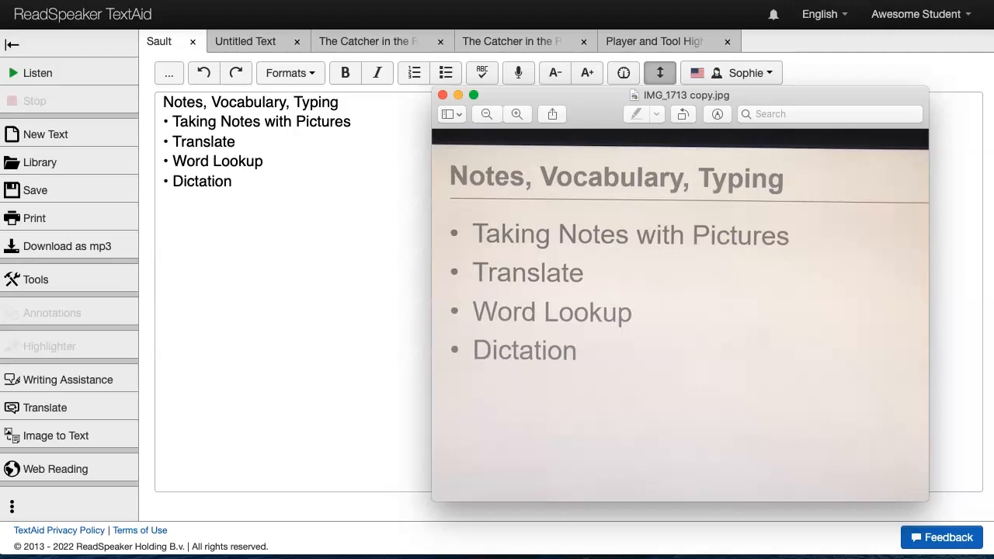
{"action": "key", "text": "super+w"}
{"action": "left_click", "coordinate": [236, 182]}
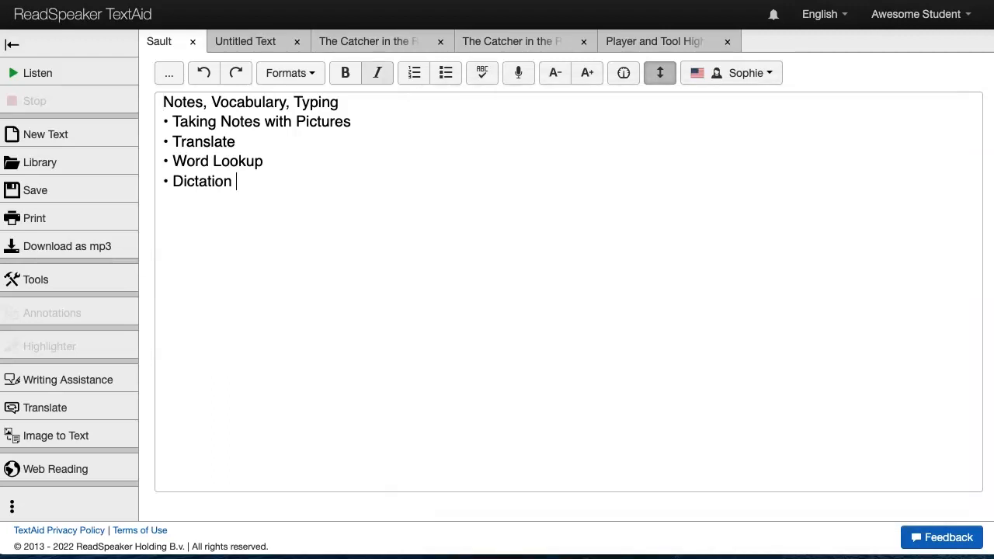